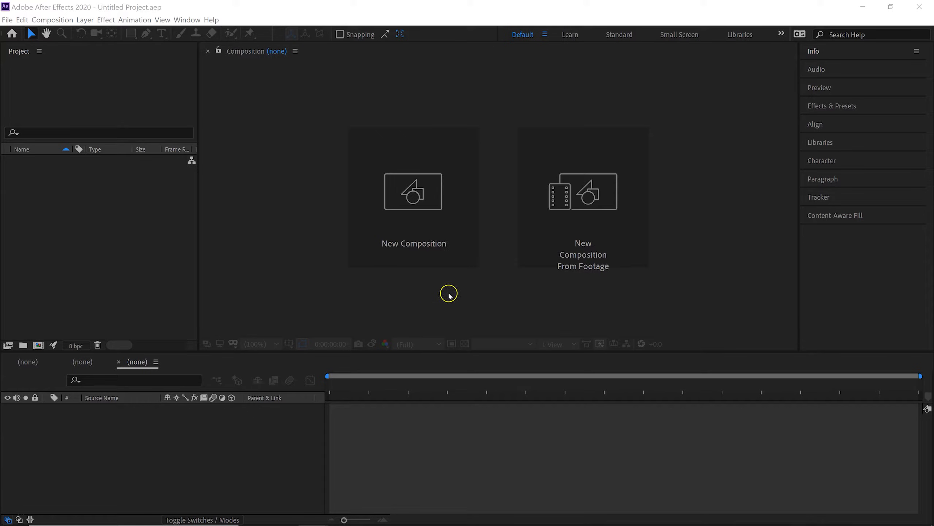
- Start a new composition and name it Animated Caption
{"action": "left_click", "coordinate": [405, 195]}
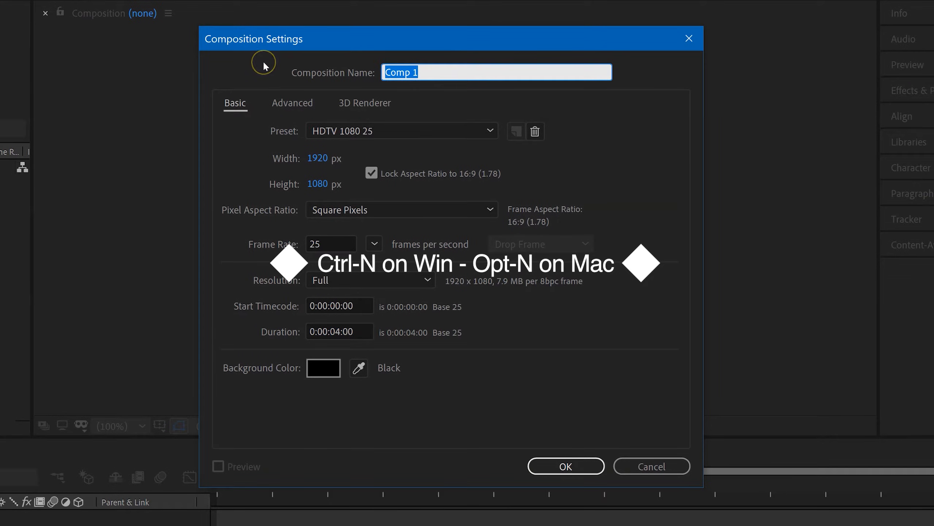
{"action": "type", "text": "Animated"}
{"action": "type", "text": " Camp"}
{"action": "key", "text": "BackSpace"}
{"action": "type", "text": "ion"}
{"action": "key", "text": "Left"}
{"action": "key", "text": "Left"}
{"action": "key", "text": "Left"}
{"action": "key", "text": "BackSpace"}
{"action": "type", "text": "pt"}
{"action": "left_click", "coordinate": [624, 170]}
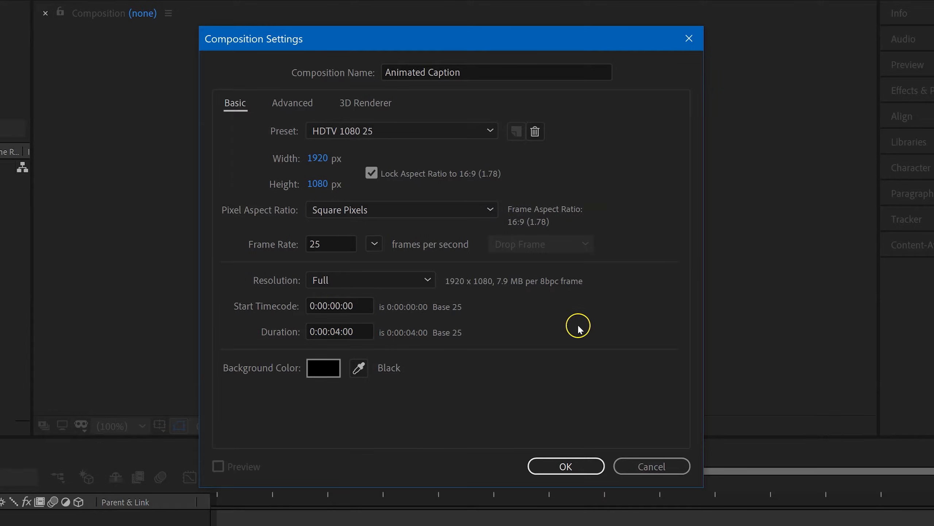
- Keep the composition's duration at 0:00:04:00 with the HDTV 1080 25 preset and create it
{"action": "left_click", "coordinate": [357, 331]}
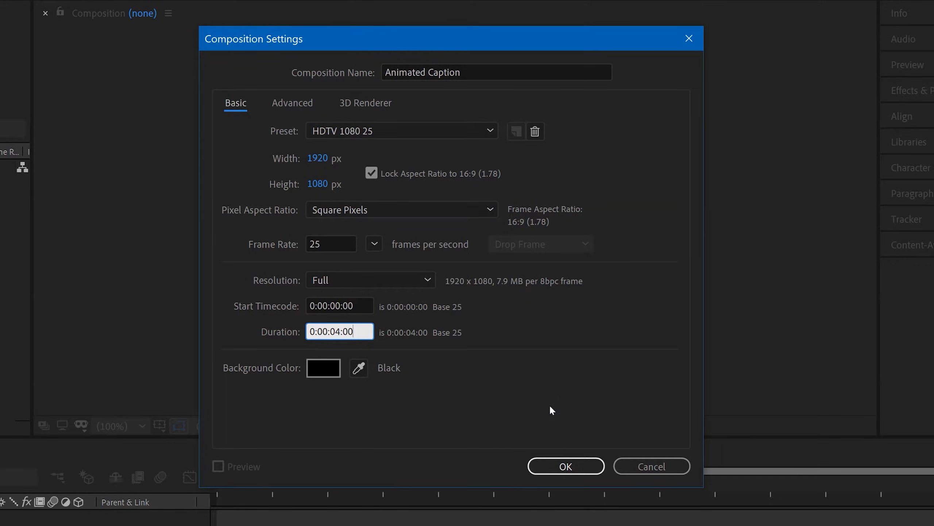
{"action": "left_click", "coordinate": [604, 366]}
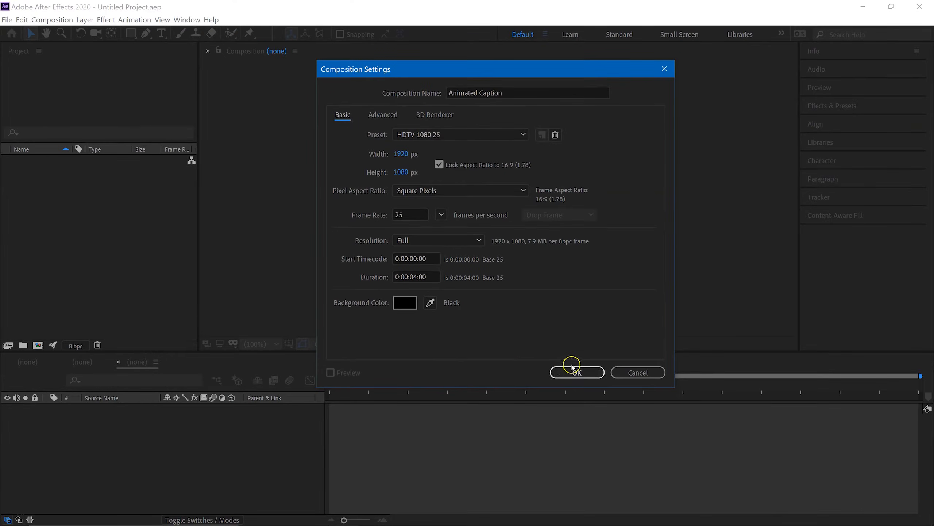
{"action": "left_click", "coordinate": [574, 371]}
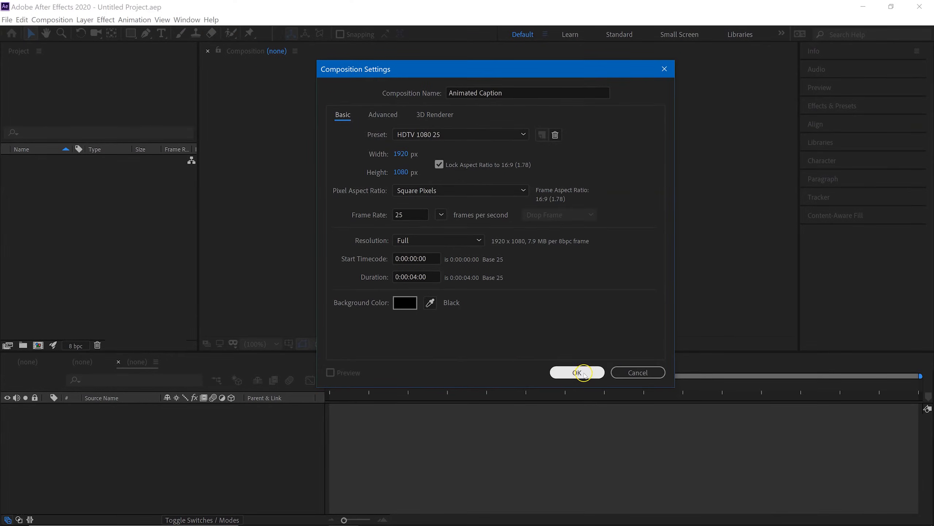
{"action": "left_click", "coordinate": [110, 398]}
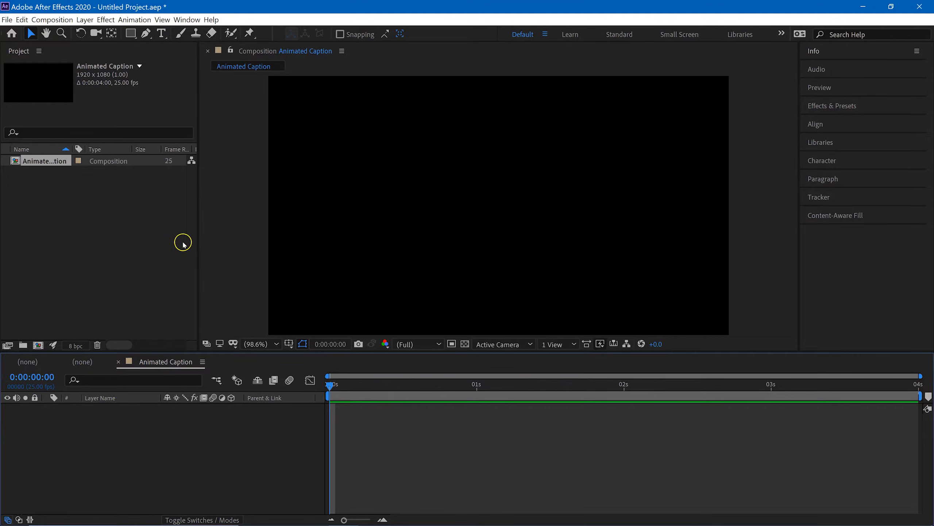
- Add a text layer reading "Enter your caption here" near the middle of the composition
{"action": "left_click", "coordinate": [160, 34]}
{"action": "left_click", "coordinate": [476, 192]}
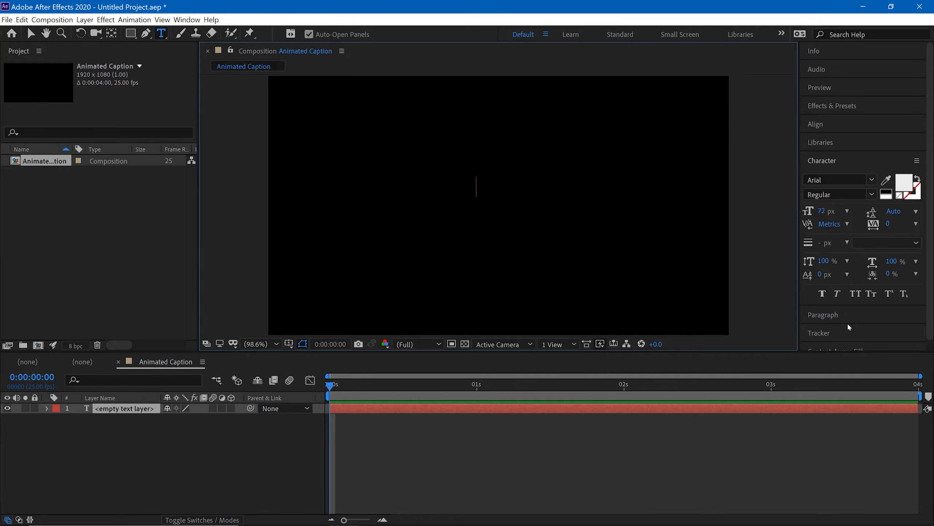
{"action": "left_click", "coordinate": [857, 329]}
{"action": "type", "text": "Enter your "}
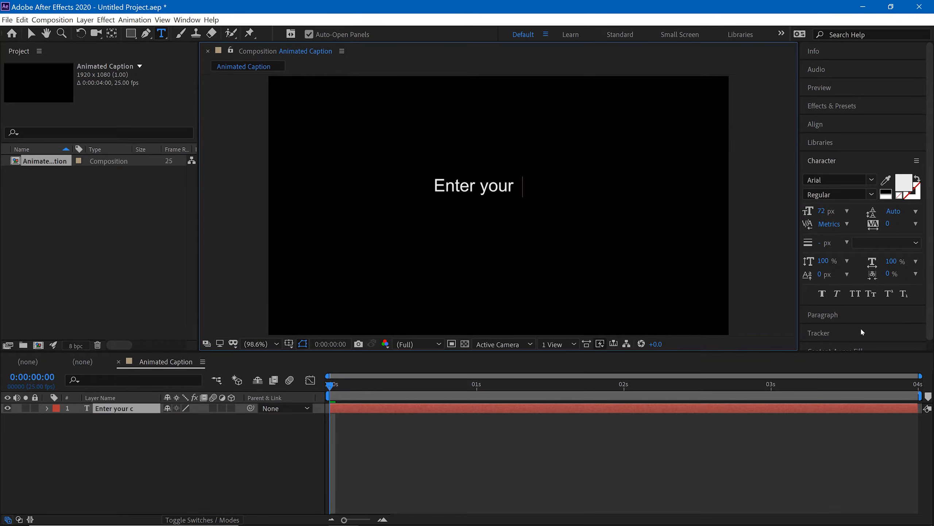
{"action": "type", "text": "caption here"}
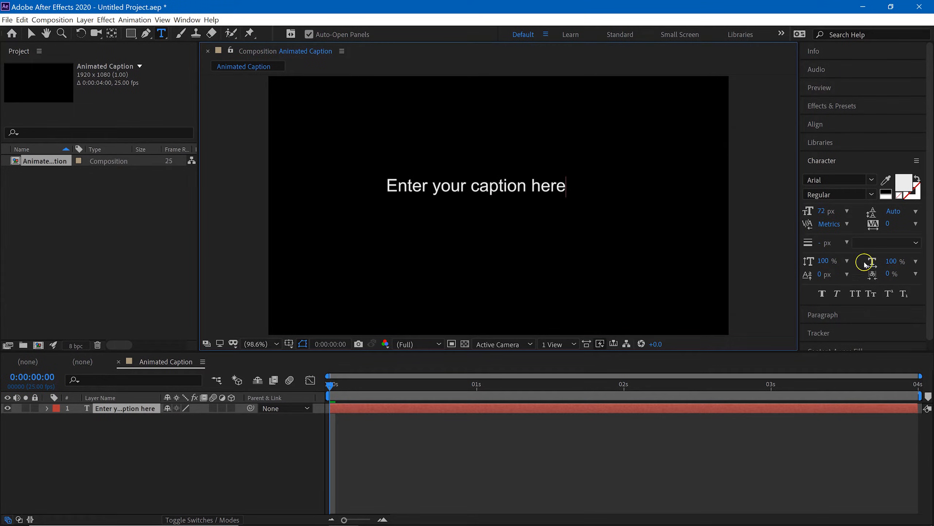
{"action": "left_click", "coordinate": [28, 34]}
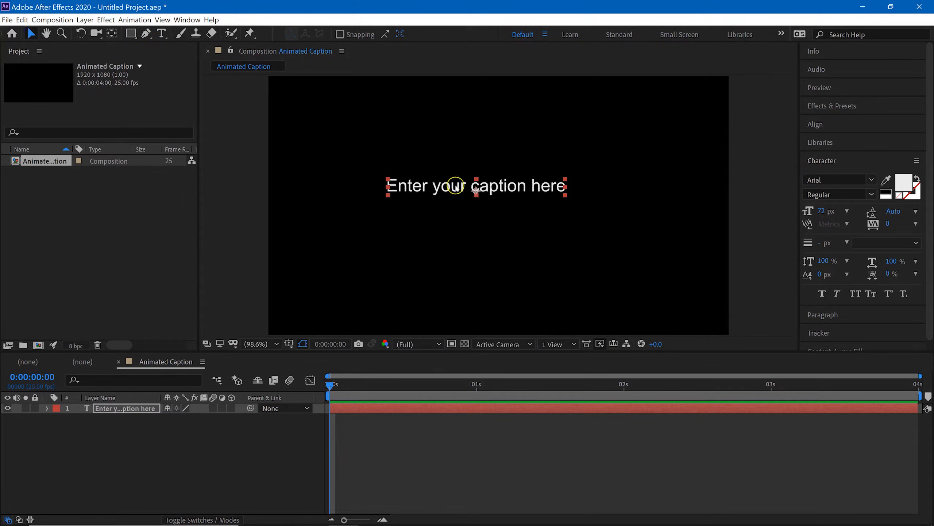
- Center the caption text horizontally and vertically in the composition using the Align commands
{"action": "left_click_drag", "start_coordinate": [476, 189], "coordinate": [496, 199]}
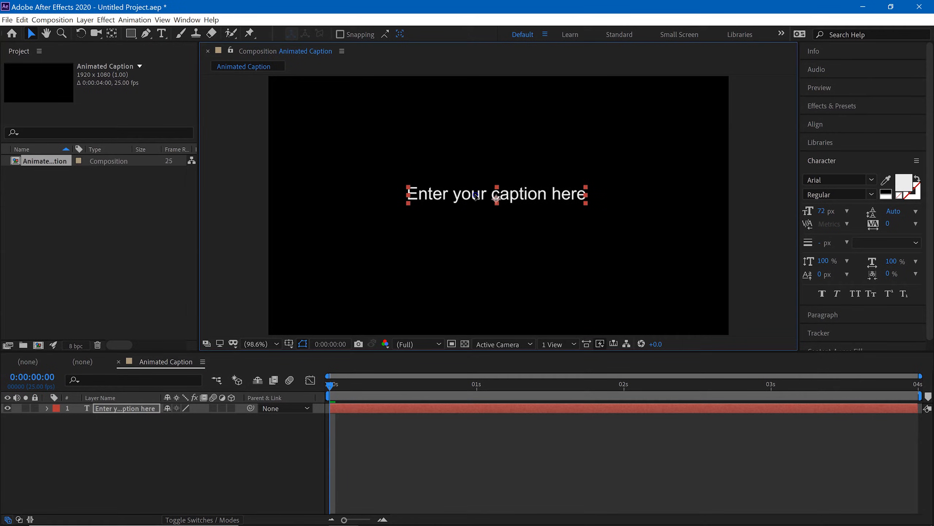
{"action": "left_click", "coordinate": [769, 213]}
{"action": "left_click", "coordinate": [833, 125]}
{"action": "left_click", "coordinate": [839, 157]}
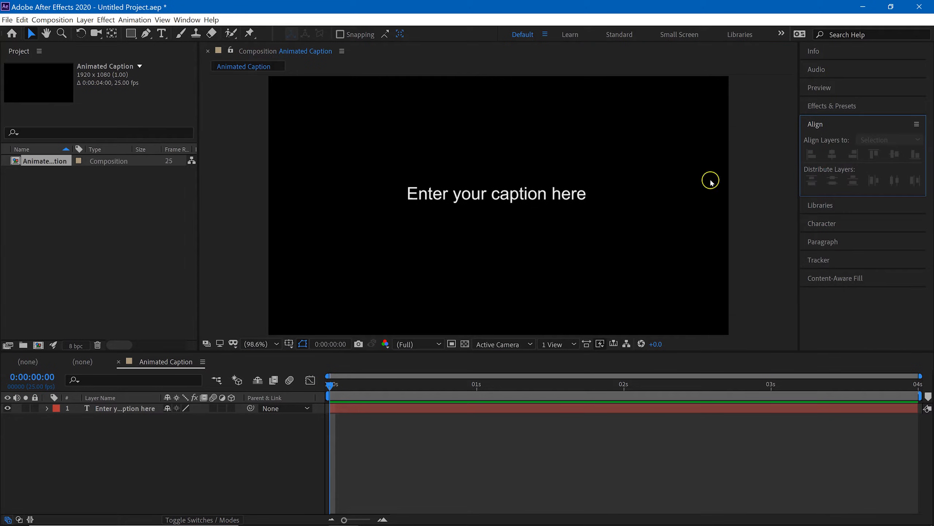
{"action": "left_click", "coordinate": [478, 204]}
{"action": "left_click", "coordinate": [832, 154]}
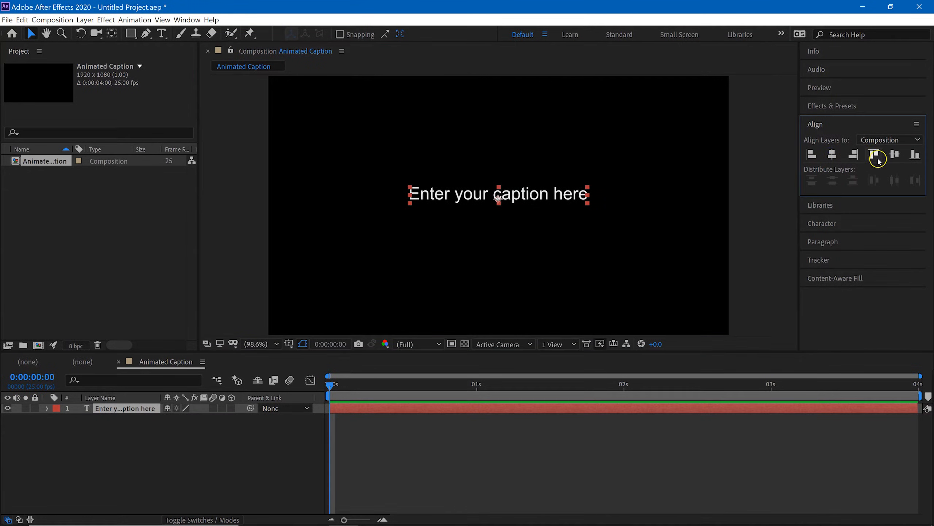
{"action": "left_click", "coordinate": [894, 154]}
{"action": "left_click", "coordinate": [742, 310]}
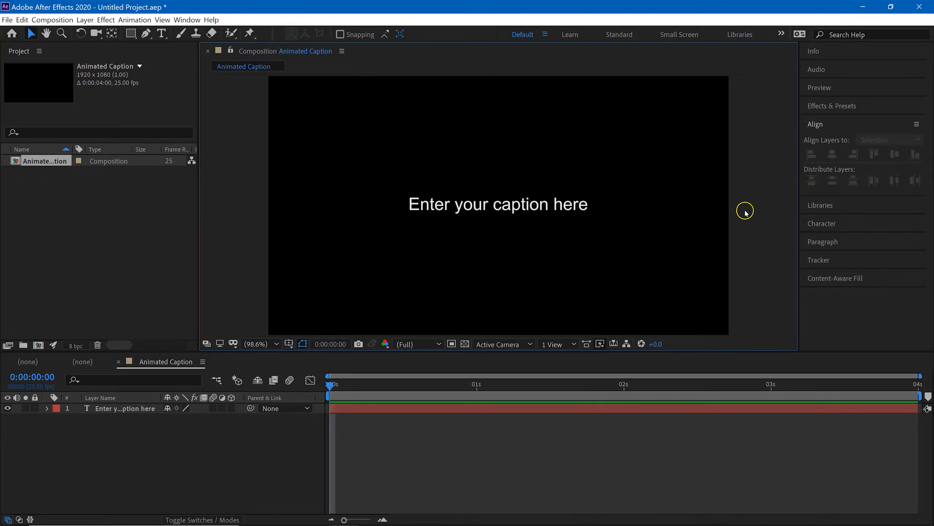
- Search the effects and presets for "spin" and apply the Spin Fast text preset to the caption
{"action": "left_click", "coordinate": [839, 108]}
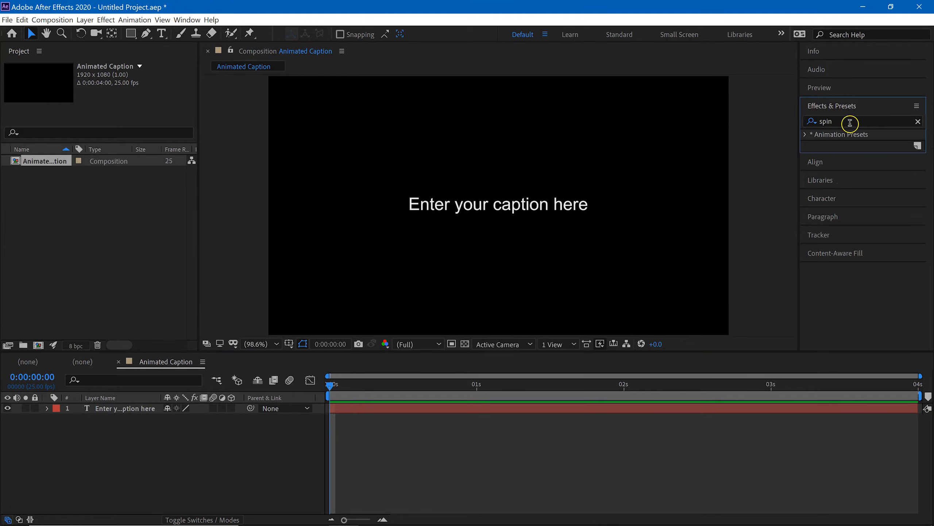
{"action": "left_click", "coordinate": [846, 121]}
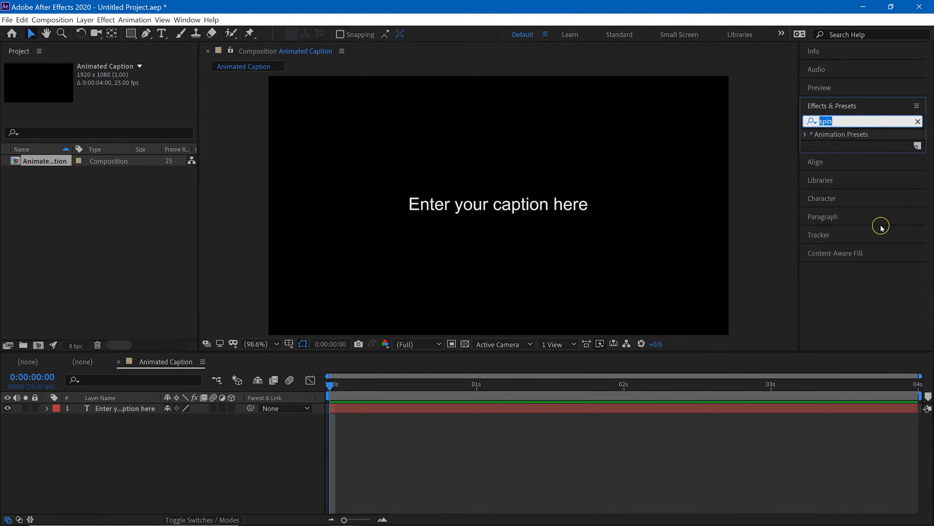
{"action": "type", "text": "spin"}
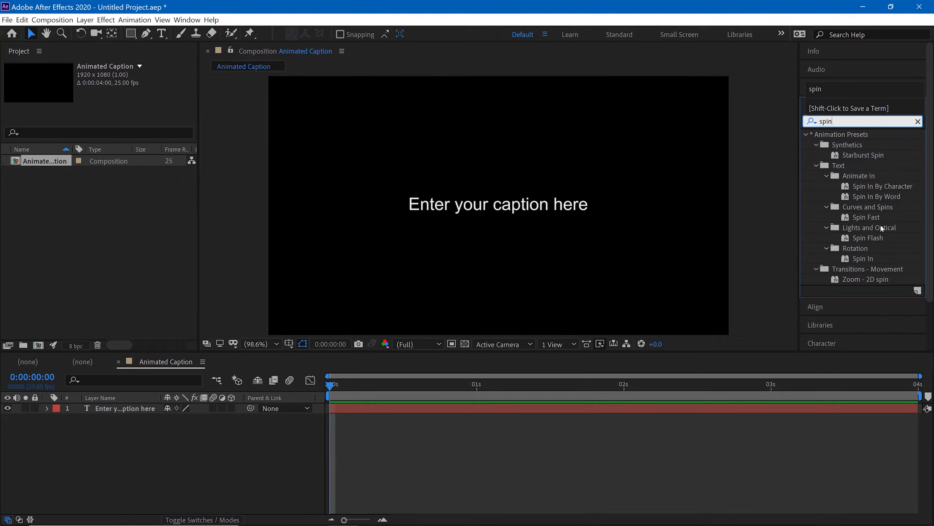
{"action": "key", "text": "Return"}
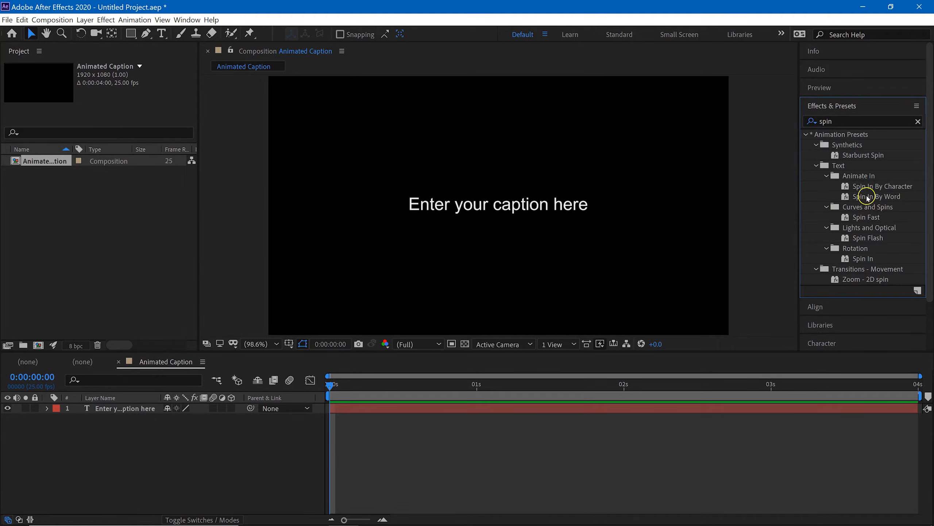
{"action": "left_click", "coordinate": [846, 218]}
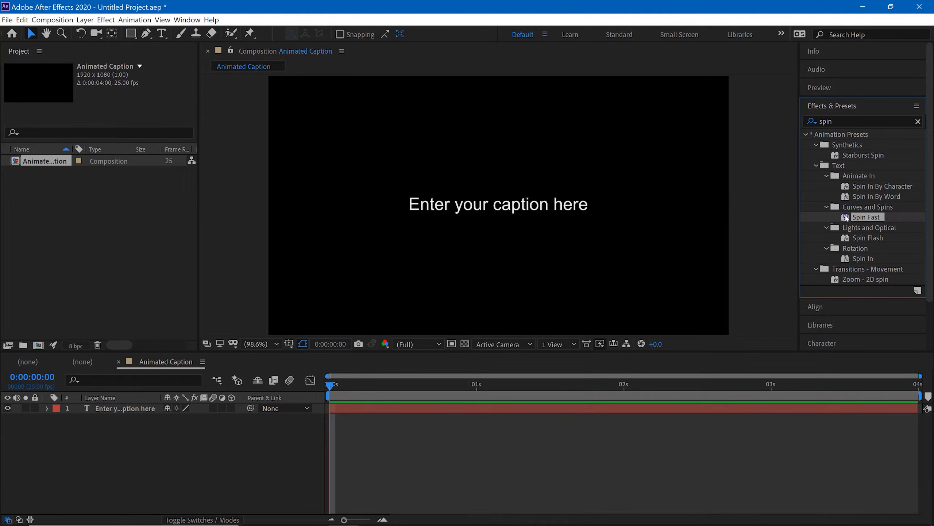
{"action": "left_click_drag", "start_coordinate": [846, 217], "coordinate": [507, 205]}
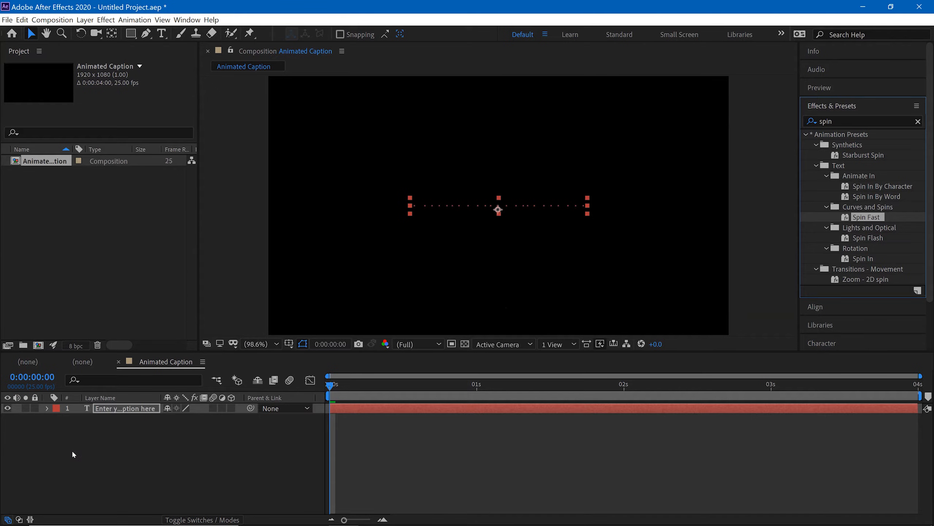
- Reveal the caption layer's keyframed properties and preview the spin animation
{"action": "left_click", "coordinate": [85, 411]}
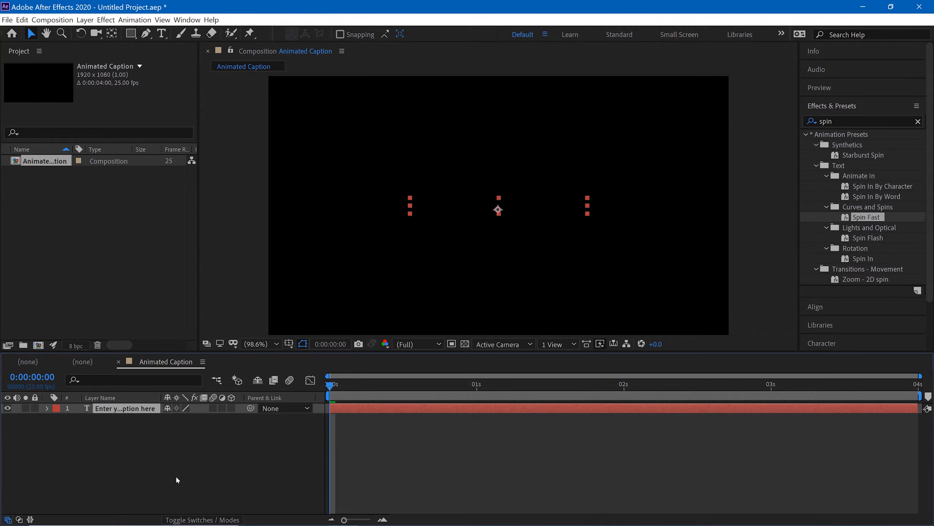
{"action": "key", "text": "u"}
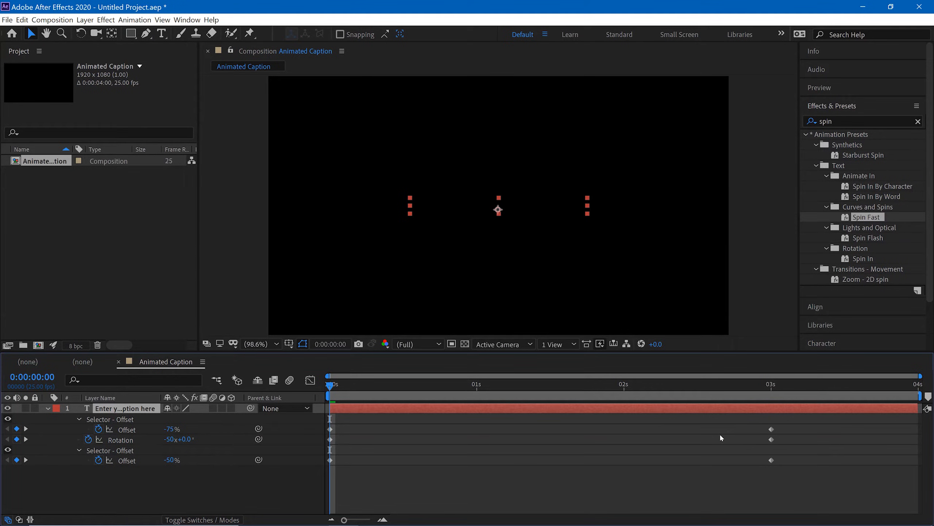
{"action": "left_click", "coordinate": [280, 485]}
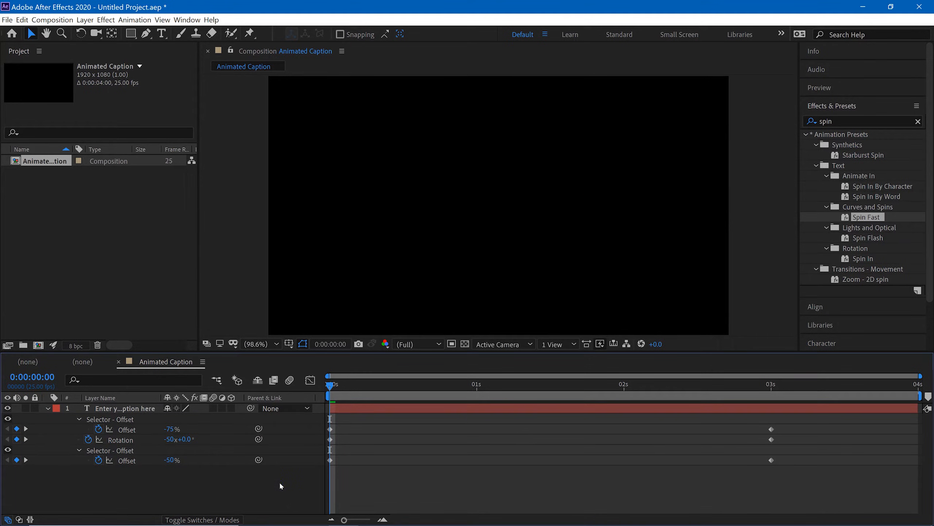
{"action": "key", "text": "space"}
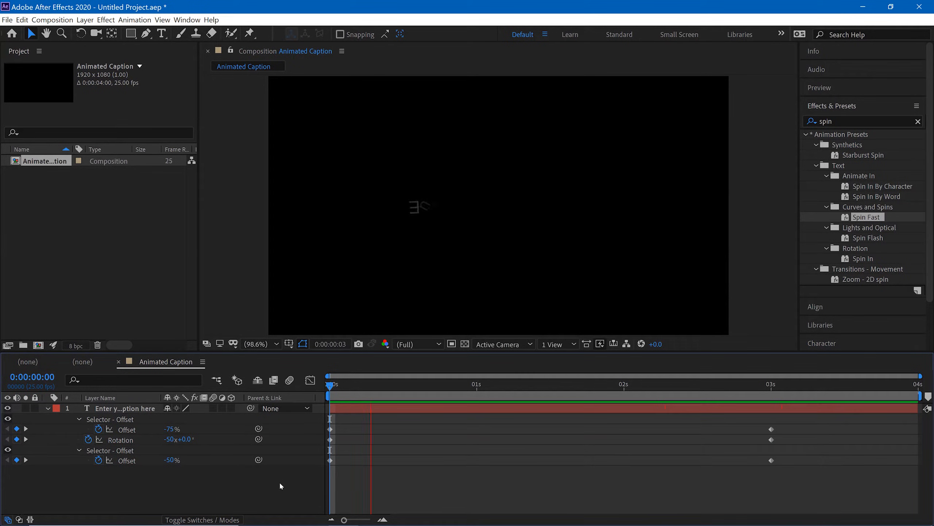
{"action": "key", "text": "space"}
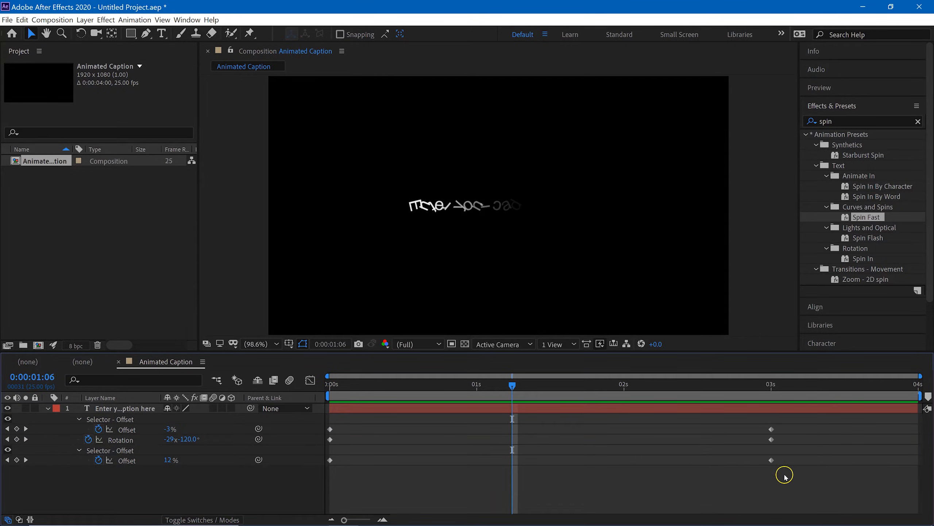
- Move the three ending keyframes of the spin to 1 second and preview the animation from the start
{"action": "left_click_drag", "start_coordinate": [795, 479], "coordinate": [743, 413]}
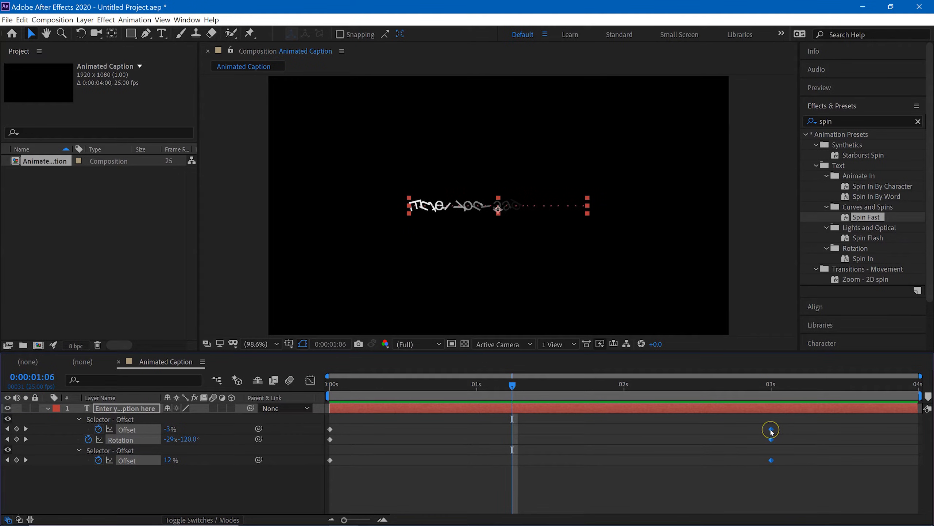
{"action": "left_click_drag", "start_coordinate": [772, 430], "coordinate": [475, 428]}
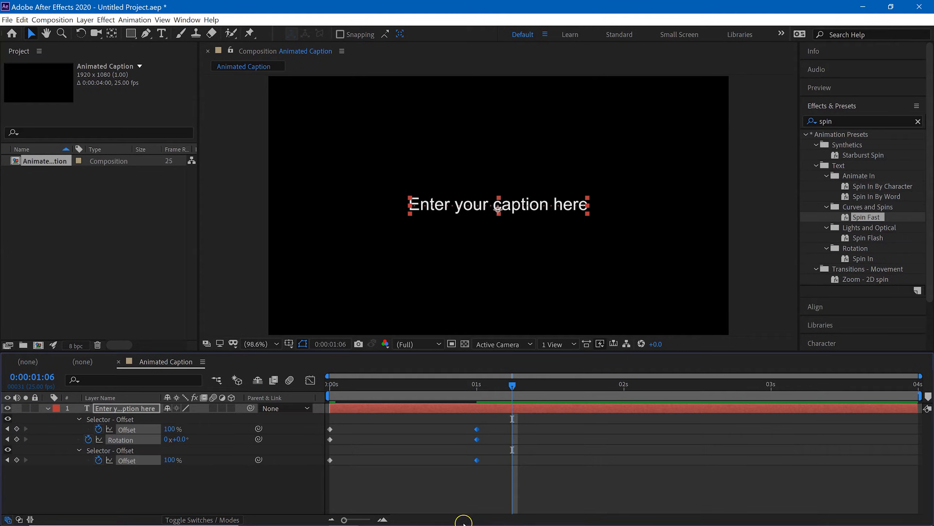
{"action": "left_click", "coordinate": [237, 484]}
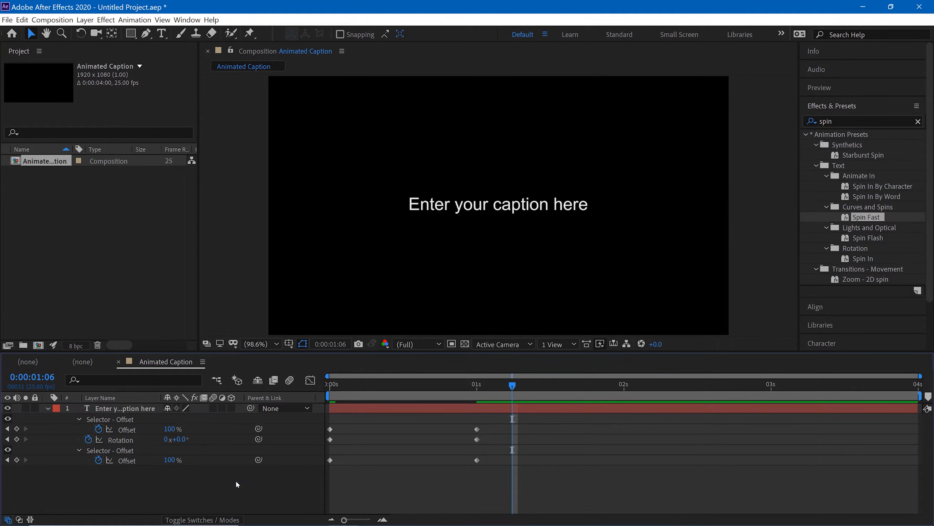
{"action": "key", "text": "Home"}
{"action": "key", "text": "space"}
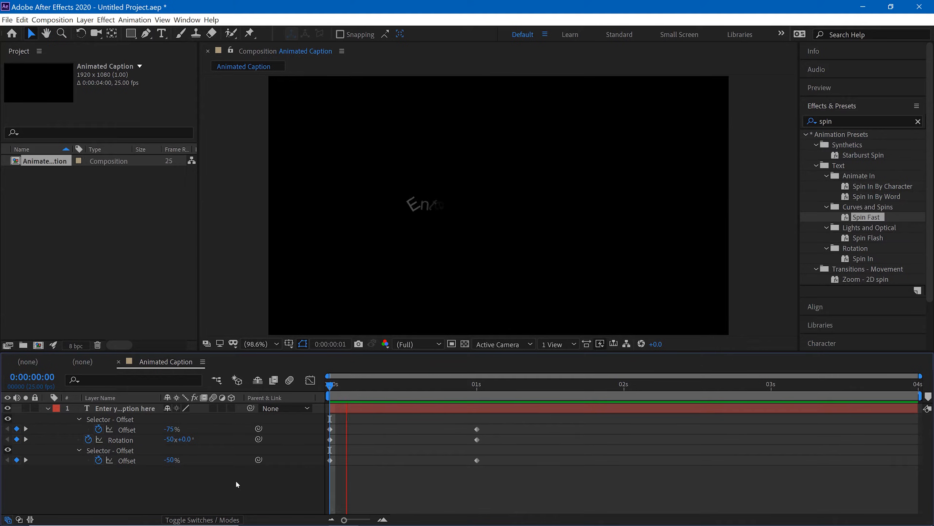
{"action": "key", "text": "space"}
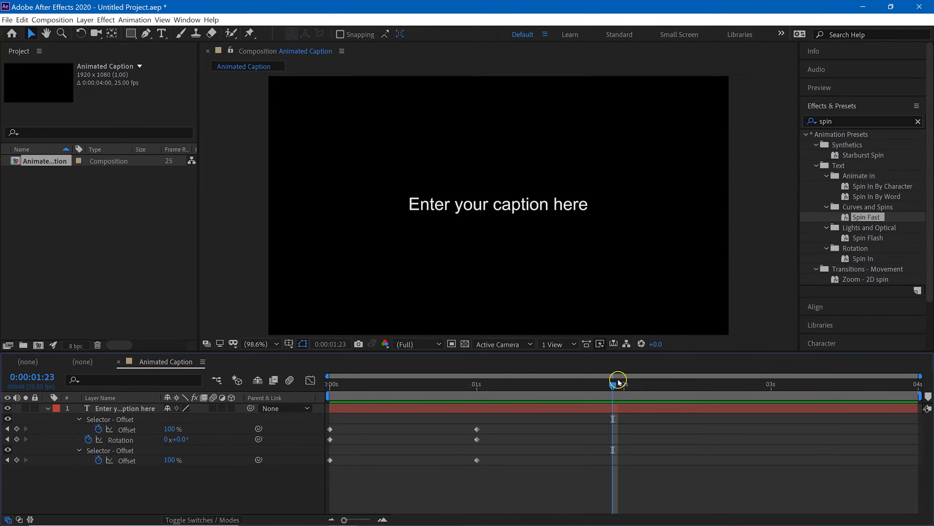
- Copy all the caption's Offset and Rotation keyframes and paste them at 0:00:02:00
{"action": "left_click_drag", "start_coordinate": [618, 386], "coordinate": [624, 387]}
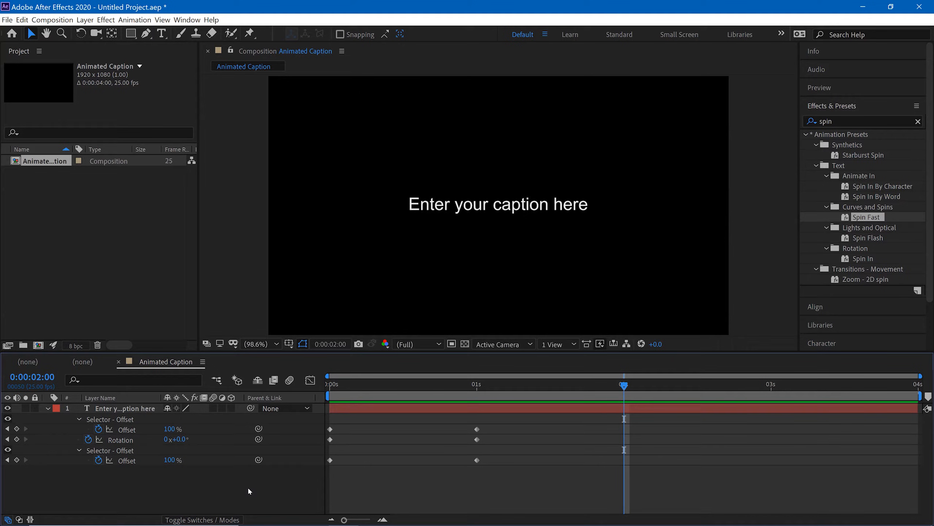
{"action": "left_click", "coordinate": [318, 491]}
{"action": "left_click_drag", "start_coordinate": [503, 483], "coordinate": [320, 434]}
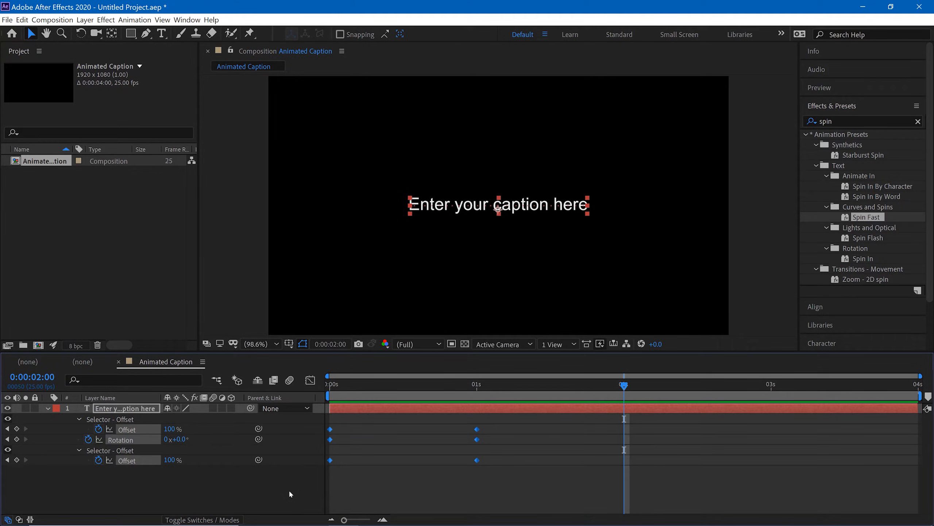
{"action": "key", "text": "ctrl+v"}
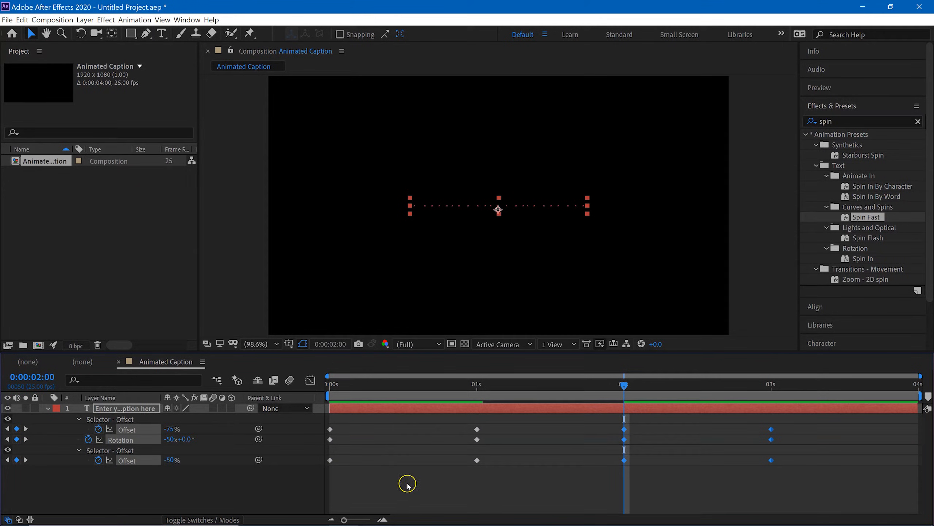
- Reverse the pasted animation by moving its three keyframes at 2 seconds to 4 seconds, and preview the result from the start
{"action": "left_click", "coordinate": [488, 490]}
{"action": "left_click_drag", "start_coordinate": [659, 488], "coordinate": [606, 407]}
{"action": "left_click_drag", "start_coordinate": [624, 461], "coordinate": [921, 457]}
{"action": "left_click", "coordinate": [272, 491]}
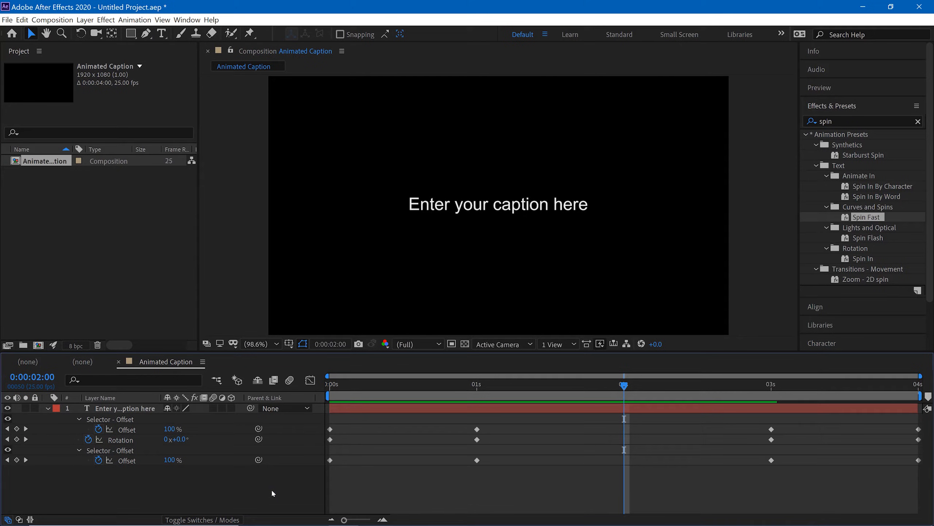
{"action": "key", "text": "Home"}
{"action": "key", "text": "space"}
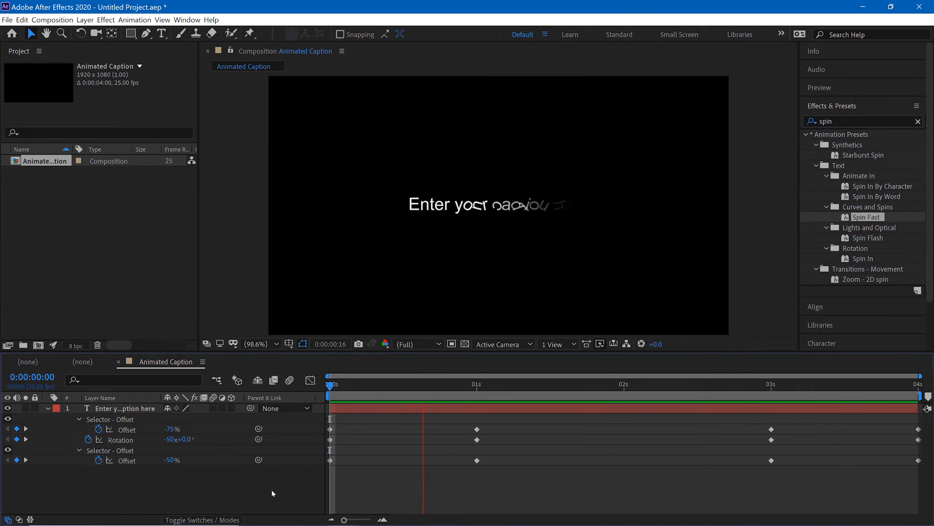
- Stop the preview and save the project as Animation in the Motion Graphics folder
{"action": "key", "text": "space"}
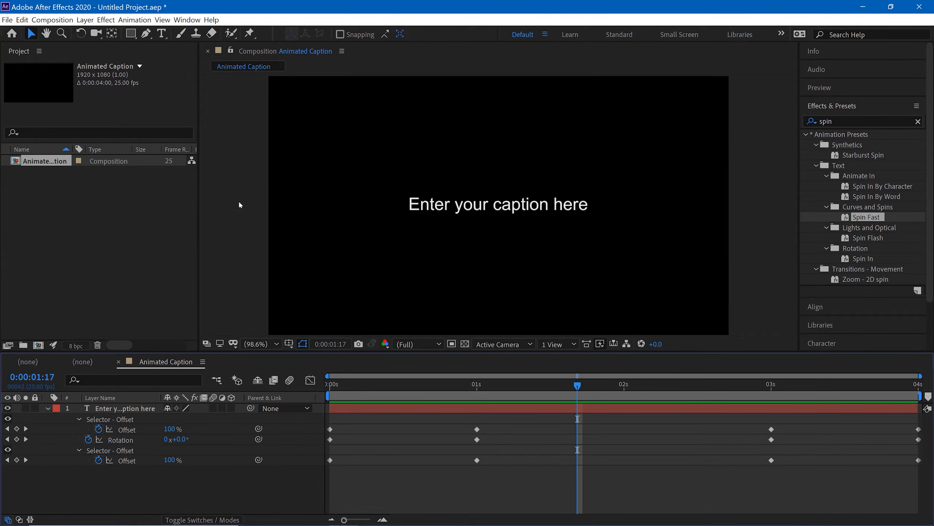
{"action": "key", "text": "ctrl+s"}
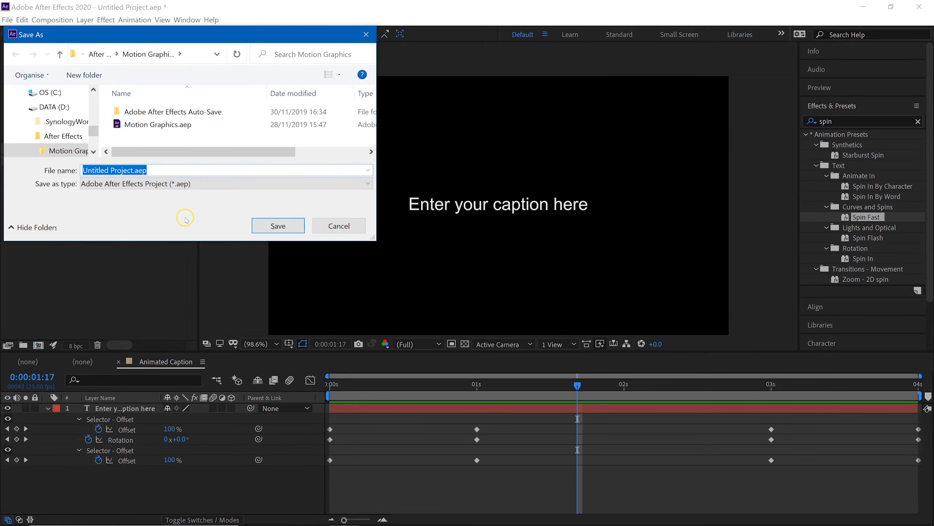
{"action": "key", "text": "BackSpace"}
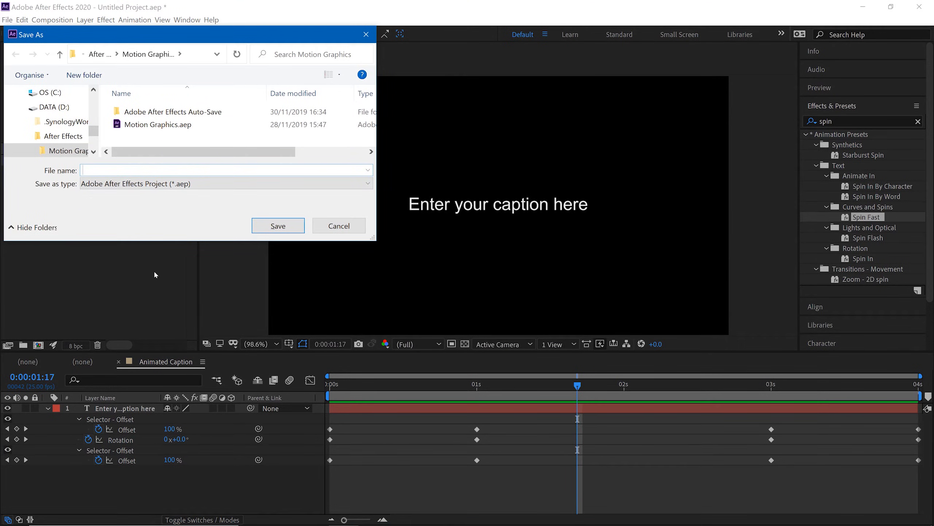
{"action": "type", "text": "Animation"}
{"action": "key", "text": "Return"}
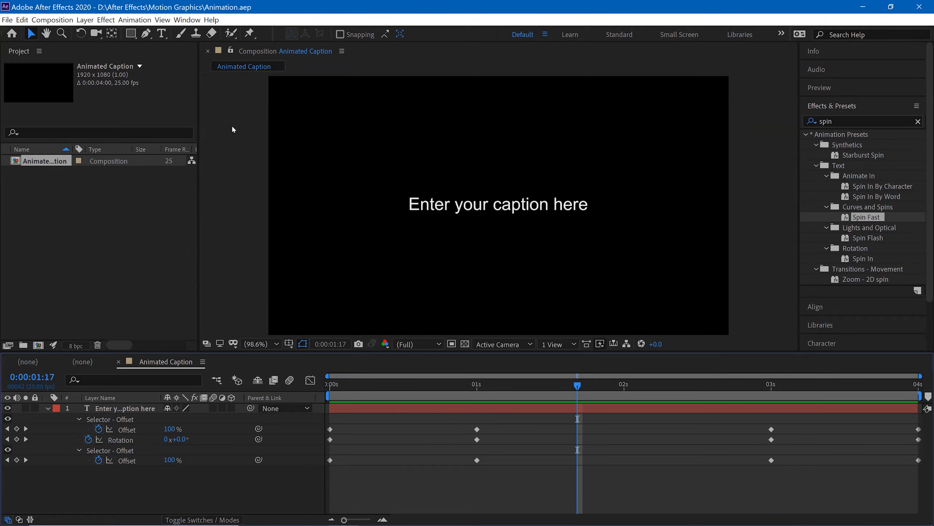
- Open the composition in Essential Graphics and name the template Spin Caption
{"action": "left_click", "coordinate": [49, 20]}
{"action": "left_click", "coordinate": [50, 21]}
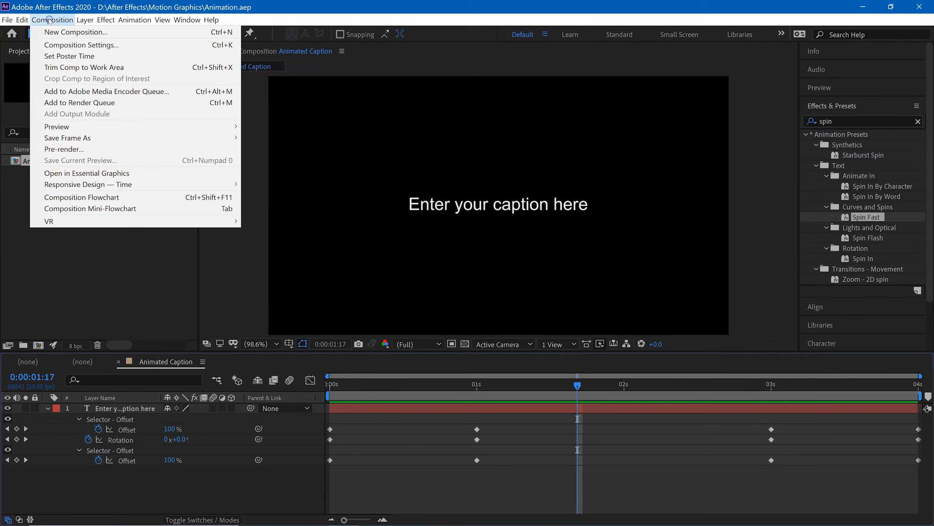
{"action": "left_click", "coordinate": [58, 173]}
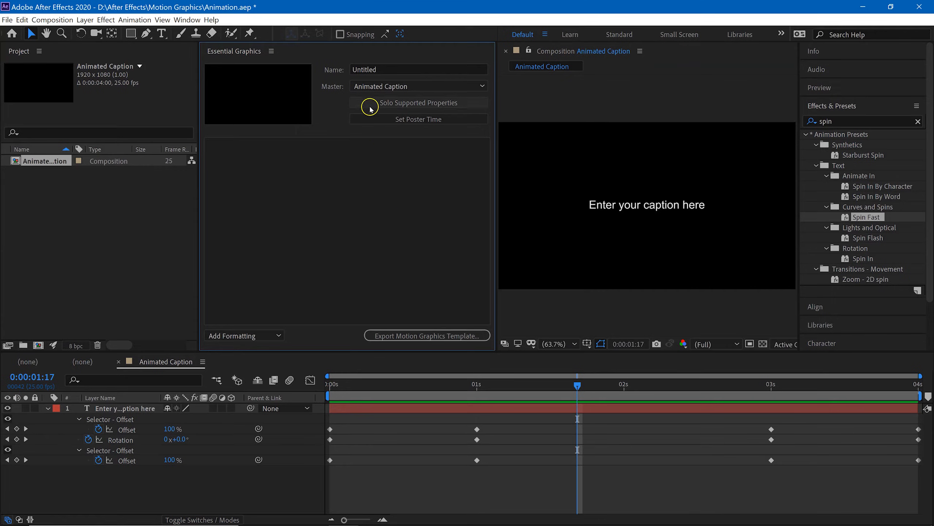
{"action": "left_click", "coordinate": [388, 72]}
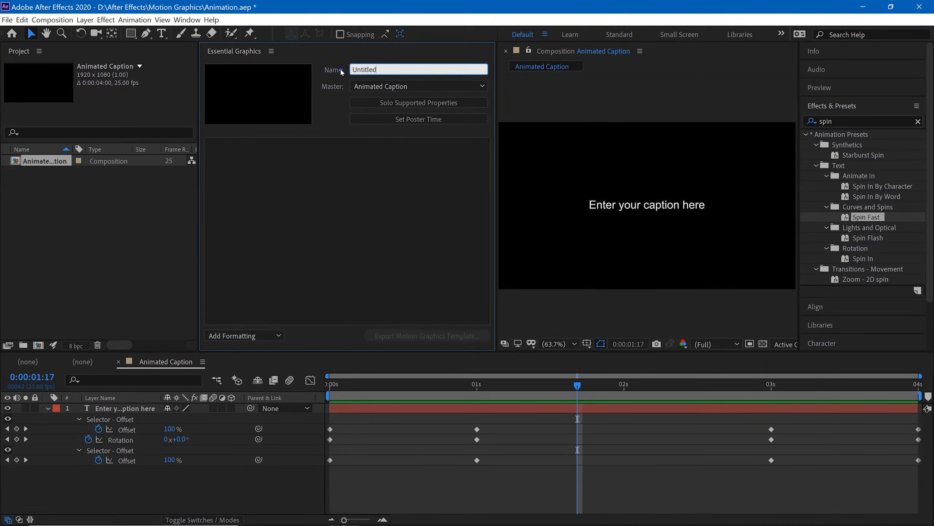
{"action": "left_click_drag", "start_coordinate": [386, 70], "coordinate": [349, 71]}
{"action": "key", "text": "BackSpace"}
{"action": "left_click", "coordinate": [354, 251]}
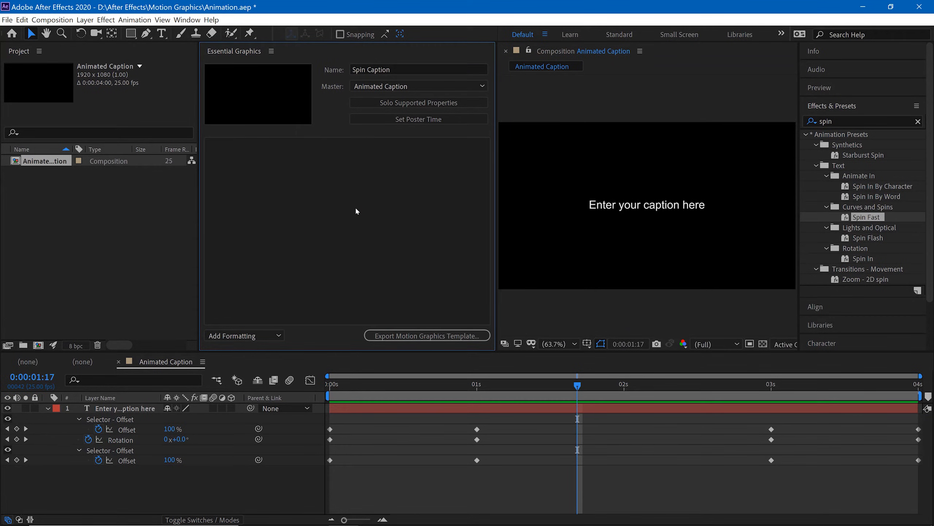
- Solo the caption layer's supported properties and add its Source Text to the Essential Graphics template
{"action": "left_click", "coordinate": [92, 409]}
{"action": "left_click", "coordinate": [104, 408]}
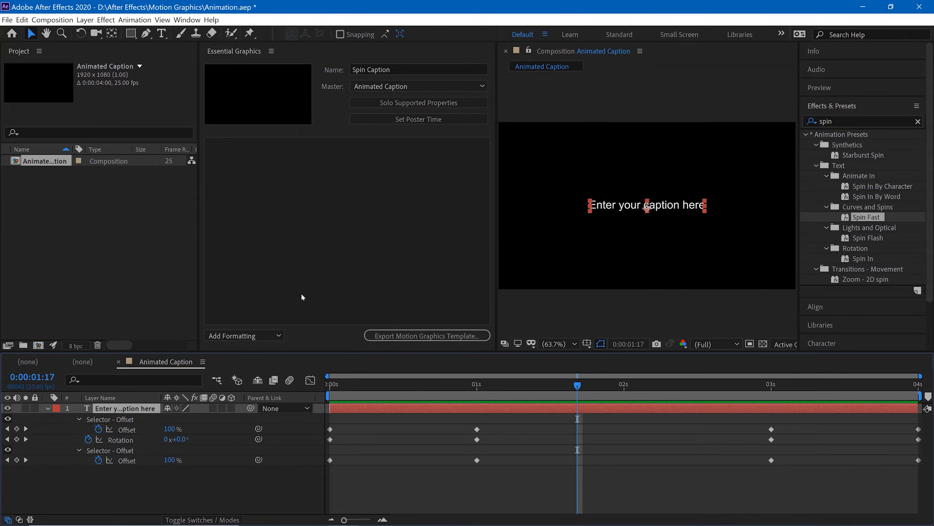
{"action": "left_click", "coordinate": [392, 104]}
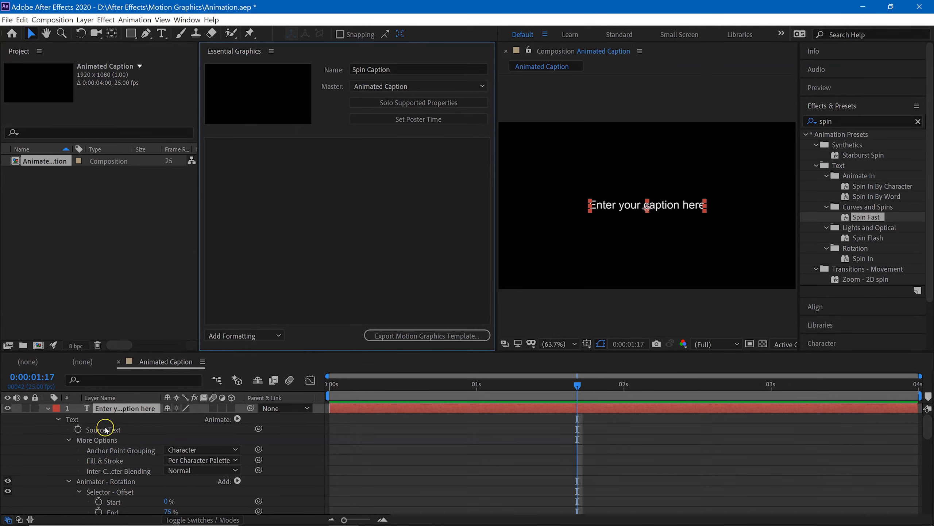
{"action": "left_click", "coordinate": [102, 431]}
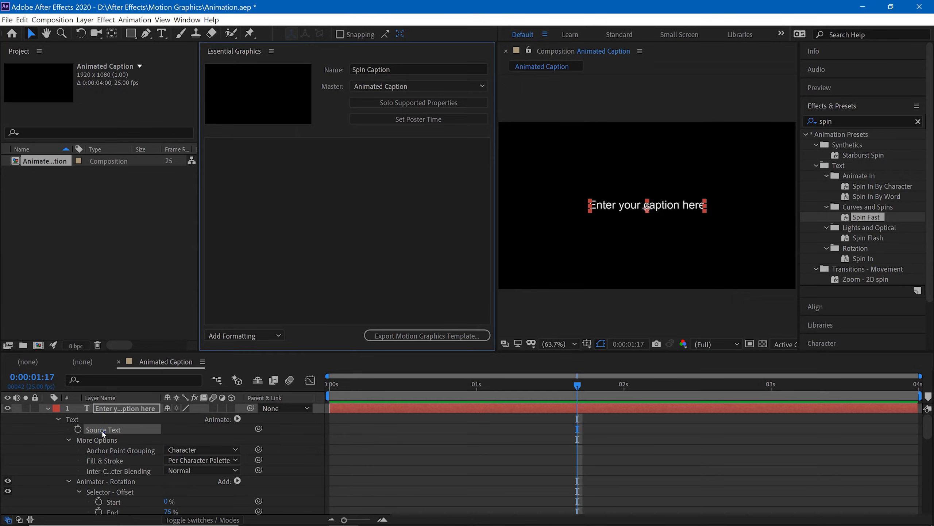
{"action": "left_click_drag", "start_coordinate": [102, 431], "coordinate": [259, 243]}
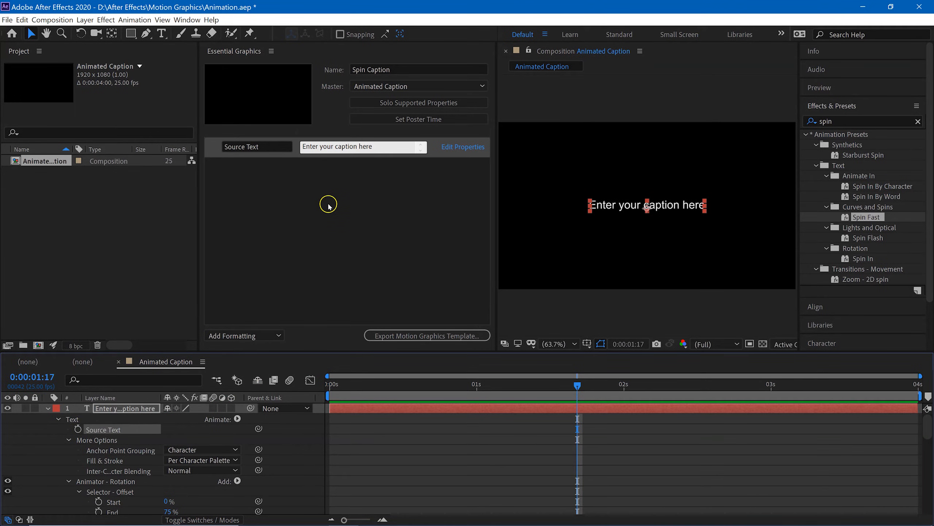
- Rename the template's Source Text control as Caption Text
{"action": "left_click", "coordinate": [261, 145]}
{"action": "left_click_drag", "start_coordinate": [260, 145], "coordinate": [224, 147]}
{"action": "type", "text": "Caption Text"}
{"action": "left_click", "coordinate": [351, 237]}
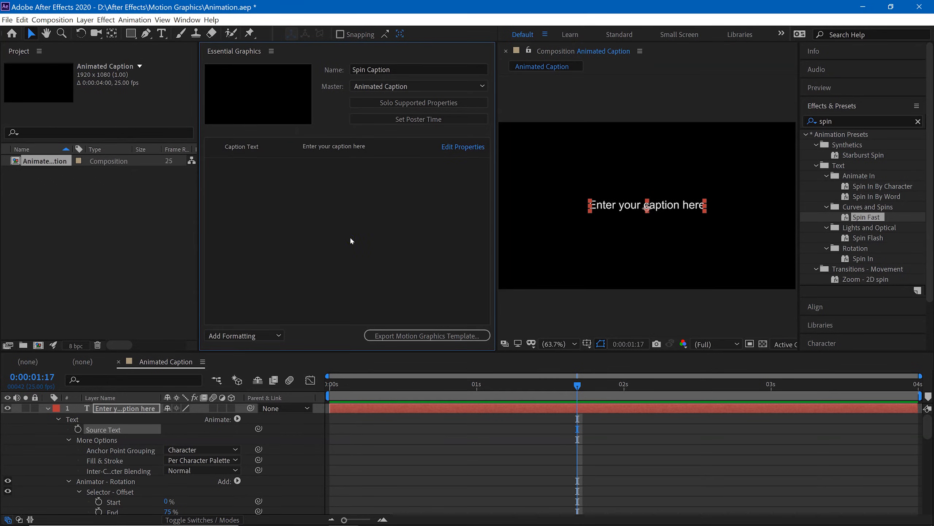
- Enable custom font selection, font size adjustment and faux styles for the Caption Text control, and check the available fonts
{"action": "left_click", "coordinate": [466, 146]}
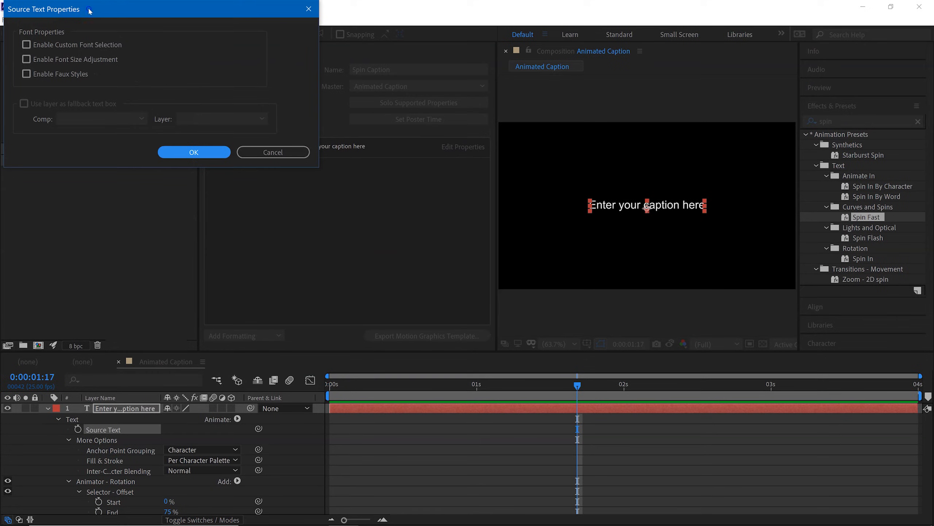
{"action": "left_click_drag", "start_coordinate": [90, 11], "coordinate": [445, 153]}
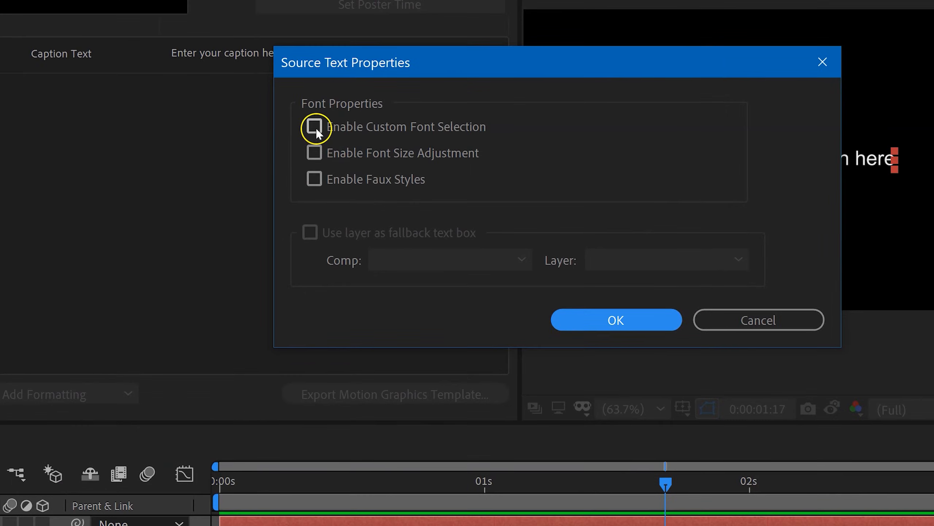
{"action": "left_click", "coordinate": [315, 127]}
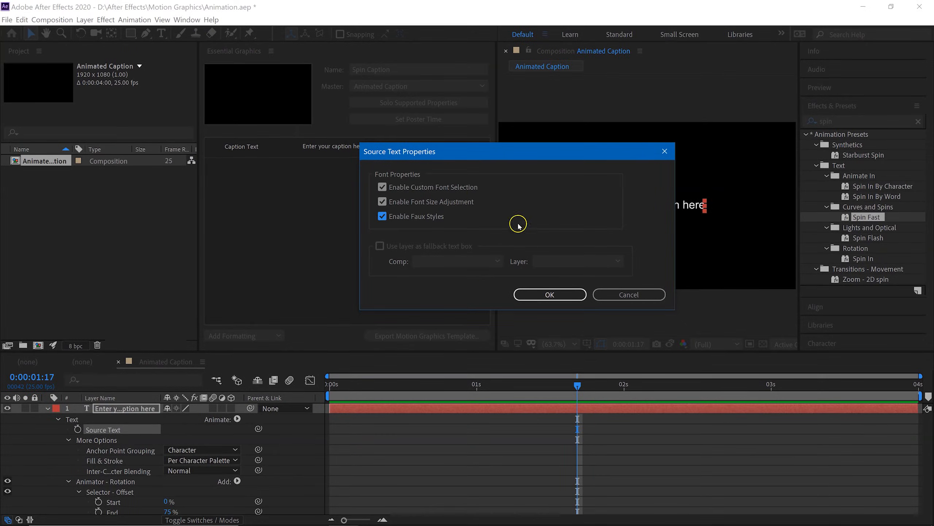
{"action": "left_click", "coordinate": [559, 297]}
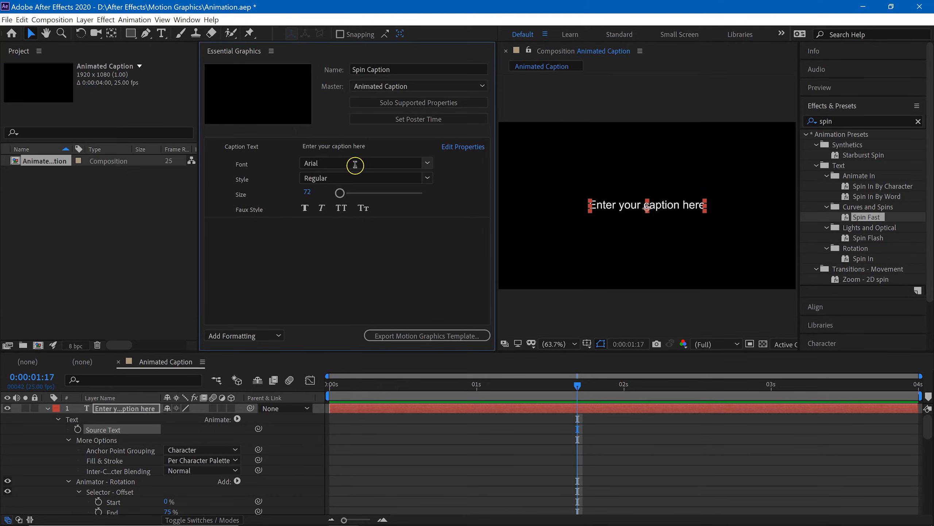
{"action": "left_click", "coordinate": [428, 164]}
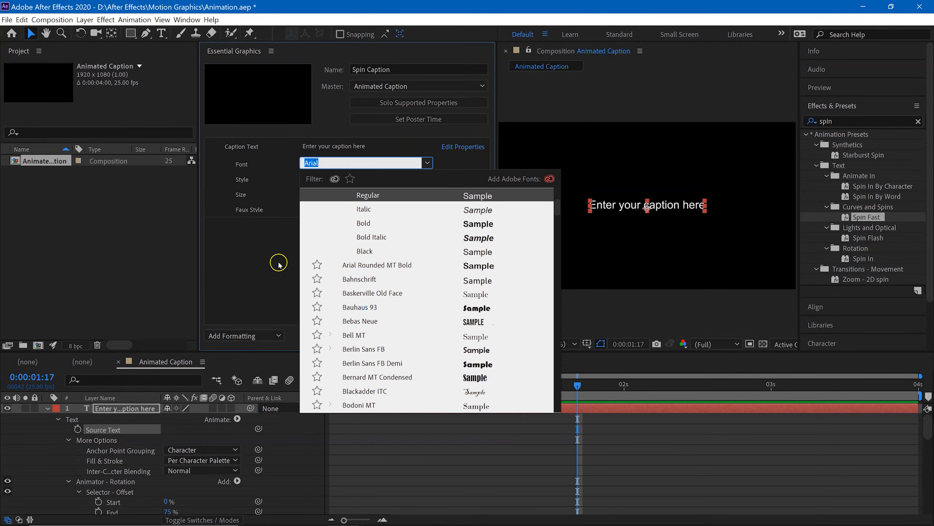
{"action": "left_click", "coordinate": [271, 273]}
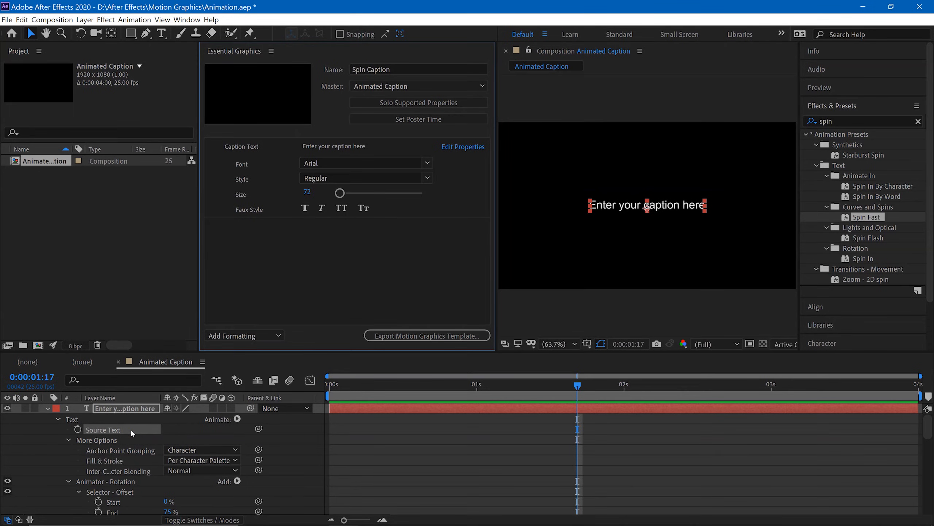
- Add an RGB Fill Color text animator to the caption layer
{"action": "scroll", "coordinate": [133, 446], "scroll_direction": "down", "scroll_amount": 2}
{"action": "scroll", "coordinate": [132, 456], "scroll_direction": "up", "scroll_amount": 2}
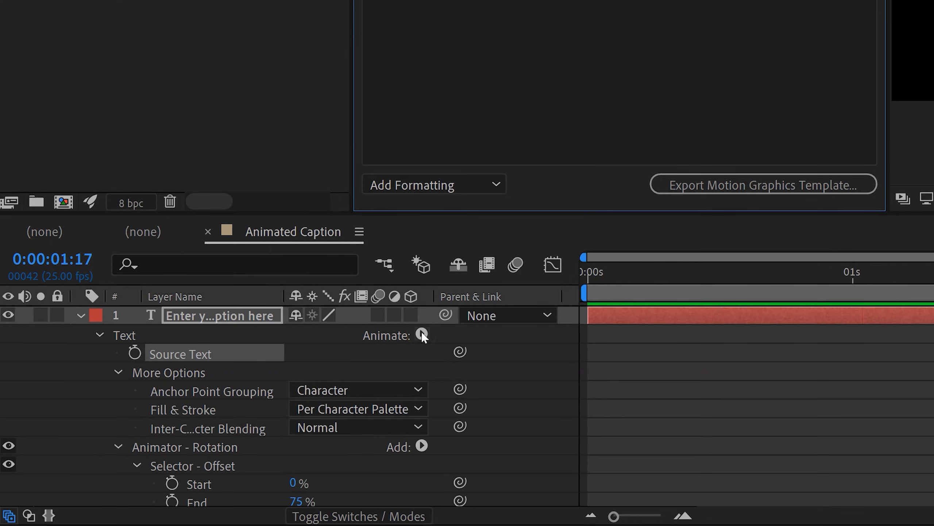
{"action": "left_click", "coordinate": [422, 334]}
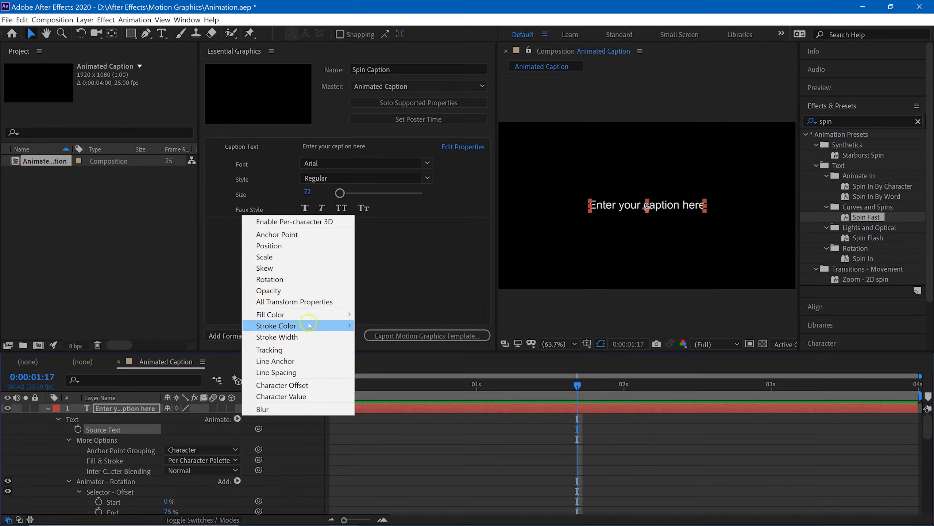
{"action": "mouse_move", "coordinate": [537, 193]}
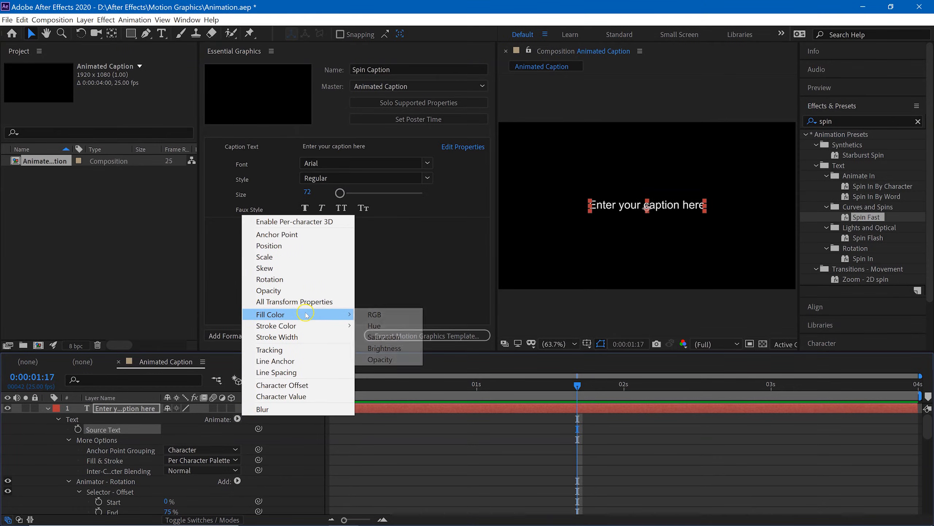
{"action": "left_click", "coordinate": [387, 315]}
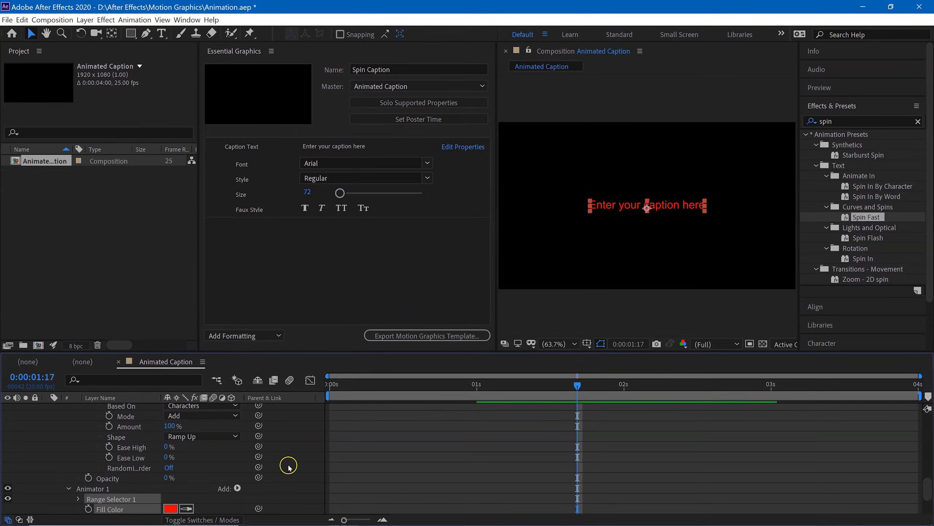
- Add the new animator's Fill Color property to the Essential Graphics template
{"action": "scroll", "coordinate": [241, 468], "scroll_direction": "down", "scroll_amount": 3}
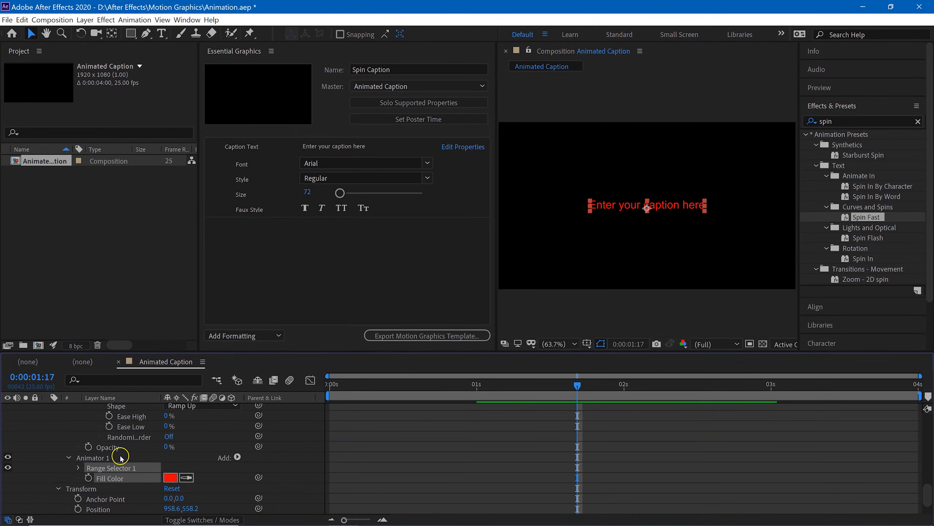
{"action": "left_click_drag", "start_coordinate": [144, 479], "coordinate": [288, 274]}
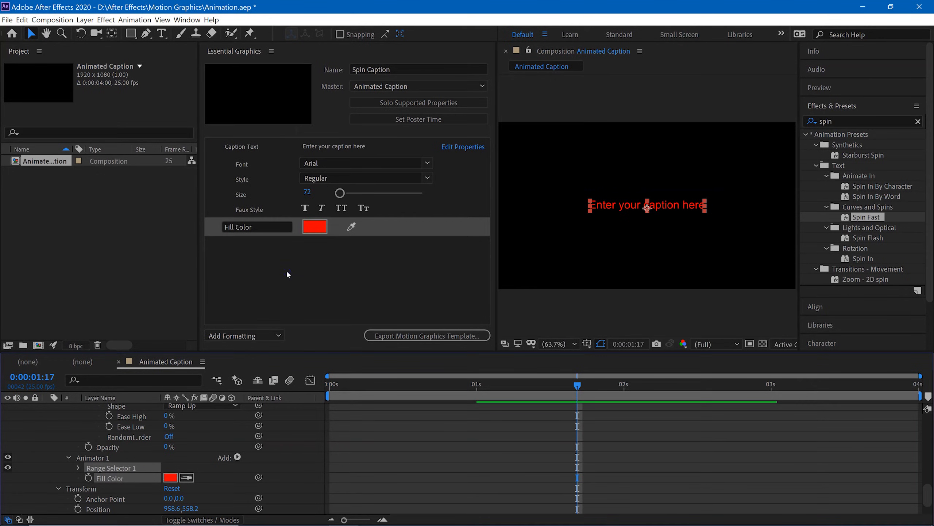
{"action": "left_click", "coordinate": [314, 271]}
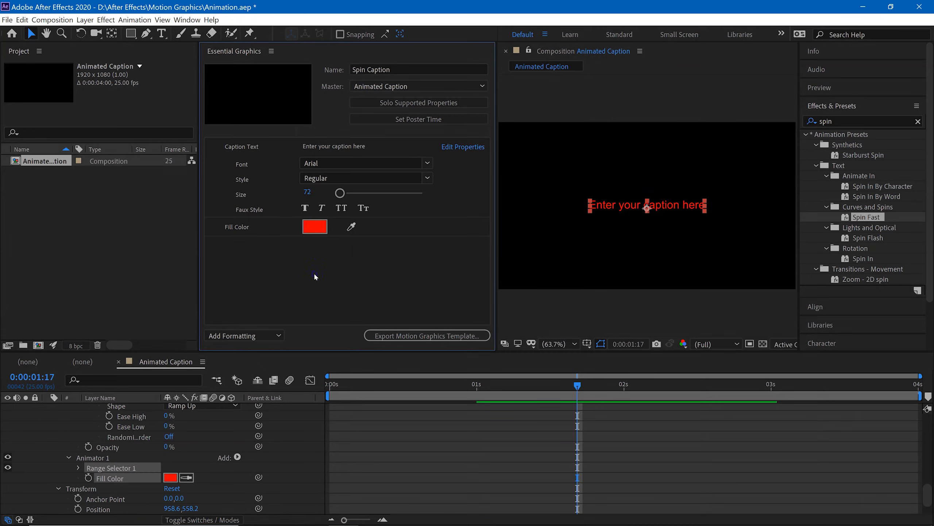
- Set the template's Fill Color to white (FFFFFF) by reducing saturation to 0%, and save the project
{"action": "left_click", "coordinate": [316, 226]}
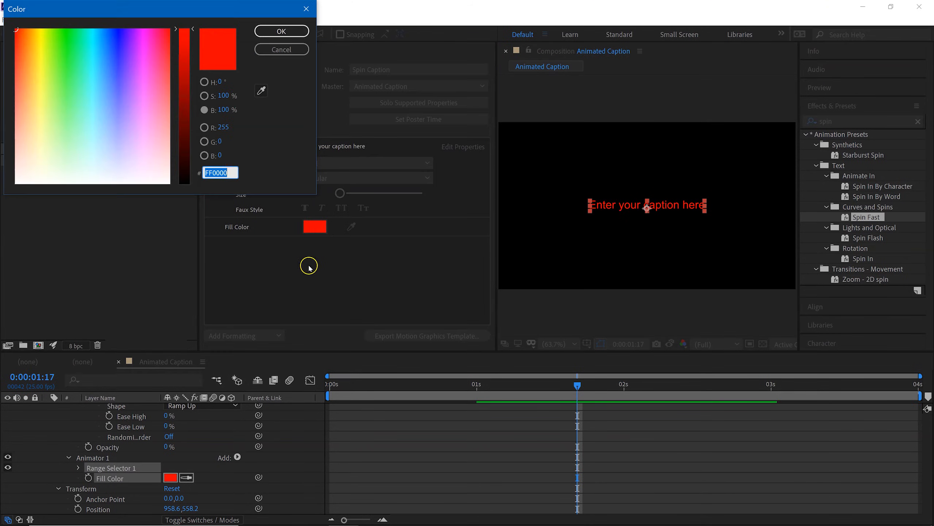
{"action": "left_click", "coordinate": [204, 96]}
{"action": "left_click_drag", "start_coordinate": [192, 28], "coordinate": [195, 192]}
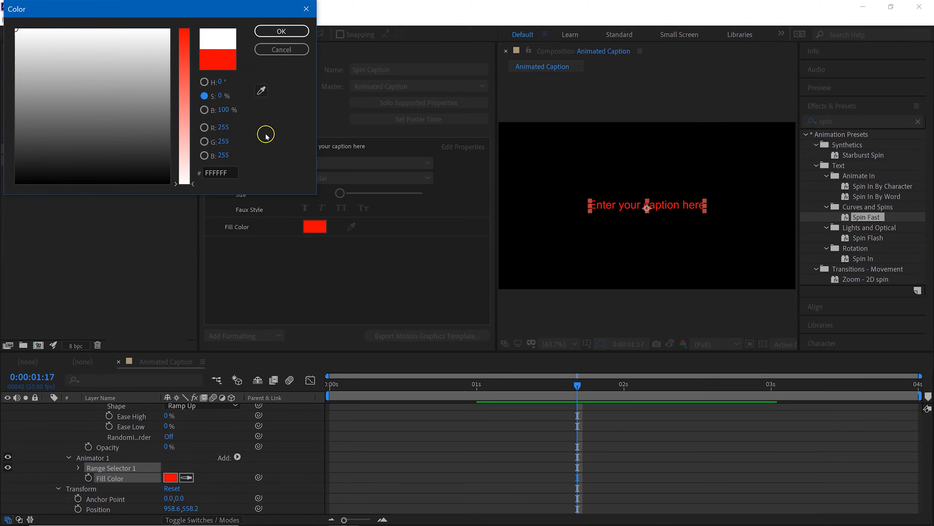
{"action": "left_click", "coordinate": [290, 32]}
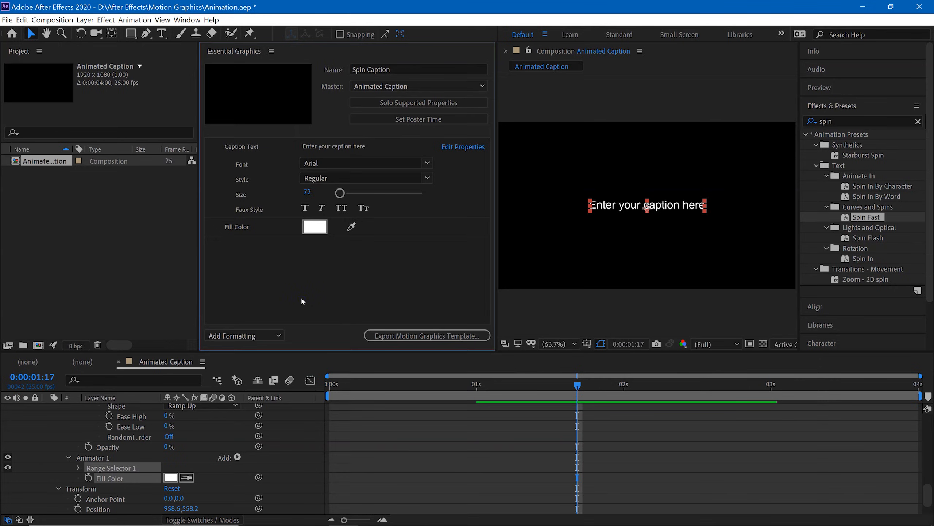
{"action": "key", "text": "ctrl+s"}
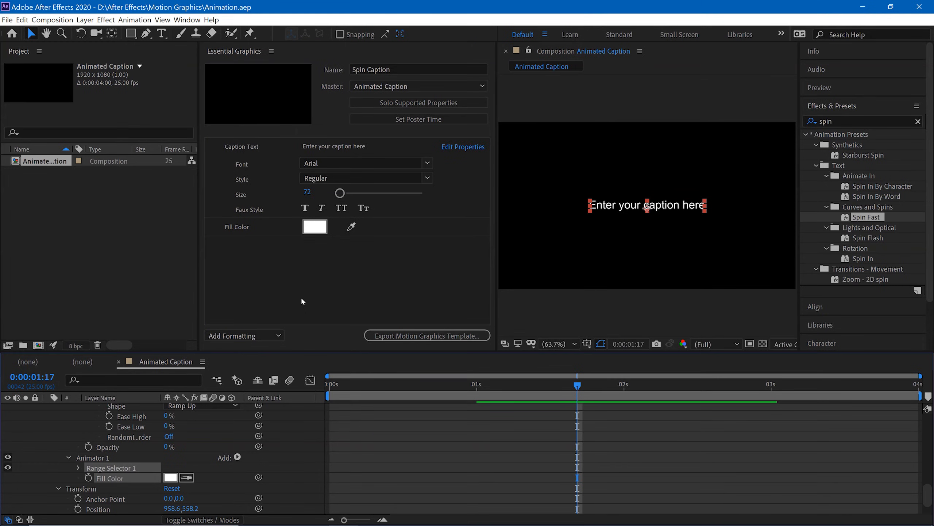
- Start exporting the Spin Caption Motion Graphics template, keeping My Library as the destination
{"action": "left_click", "coordinate": [430, 336]}
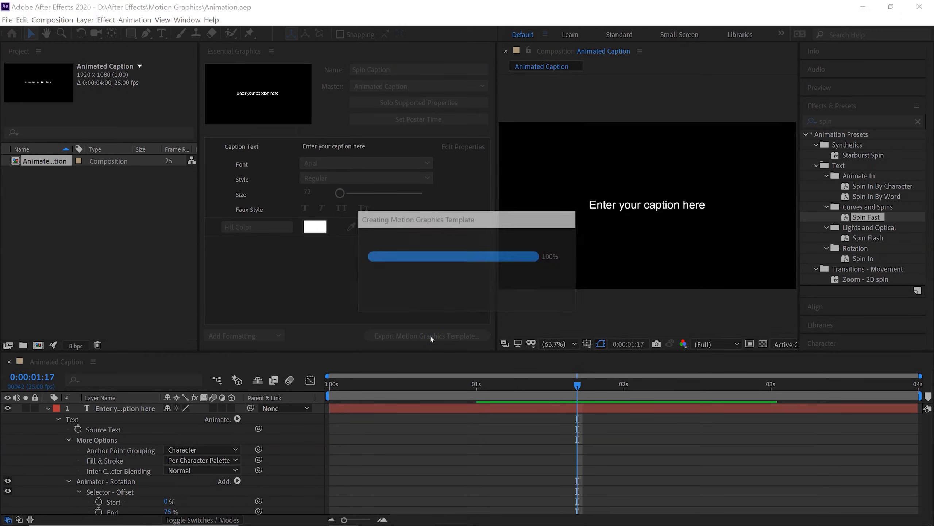
{"action": "left_click_drag", "start_coordinate": [147, 11], "coordinate": [358, 53]}
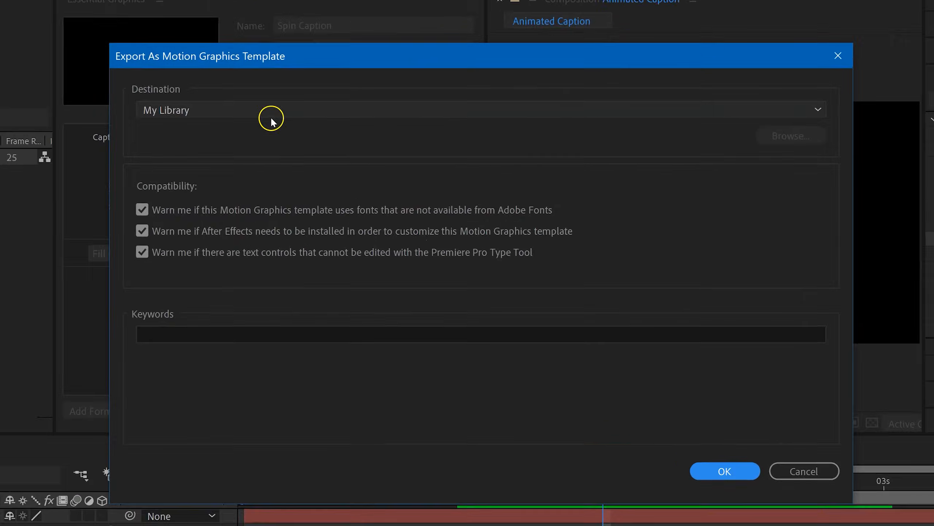
{"action": "left_click", "coordinate": [320, 94]}
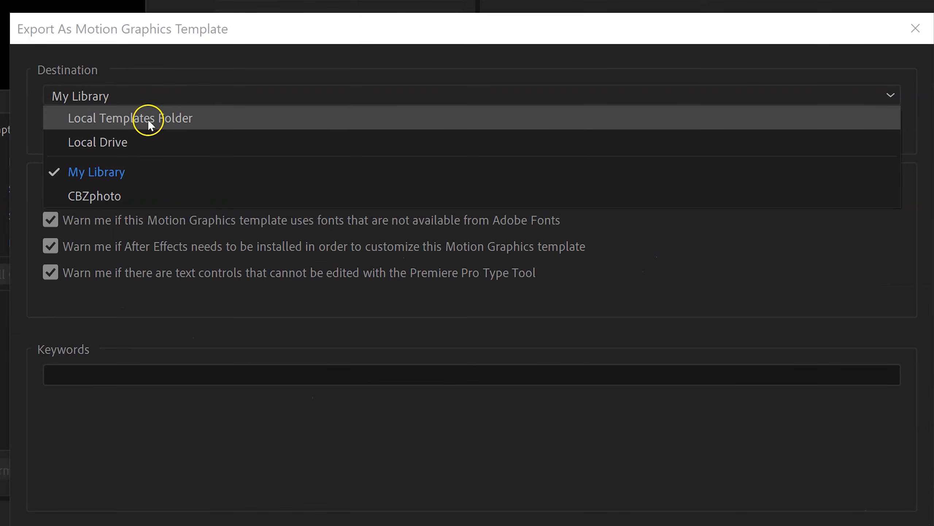
{"action": "left_click", "coordinate": [143, 316]}
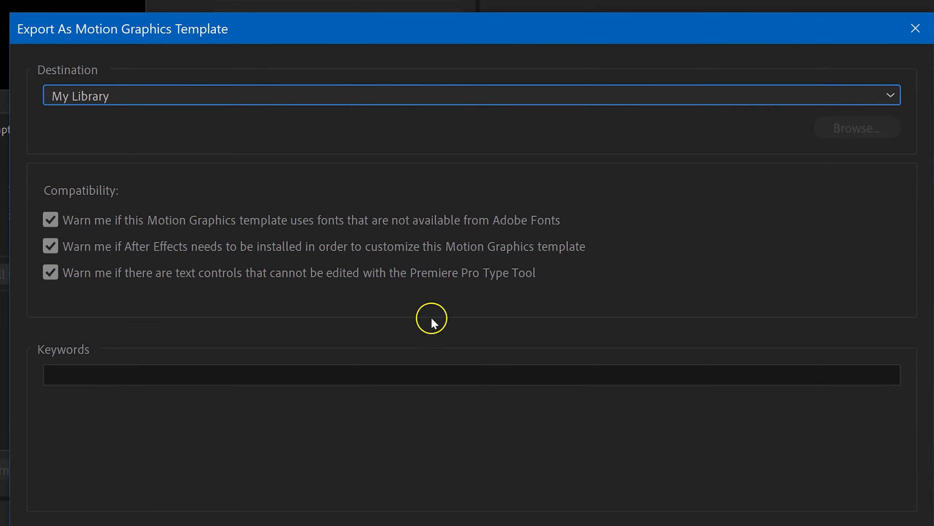
- Add the keywords Caption, Animation, Spin and complete the template export, accepting the font warning
{"action": "left_click", "coordinate": [104, 373]}
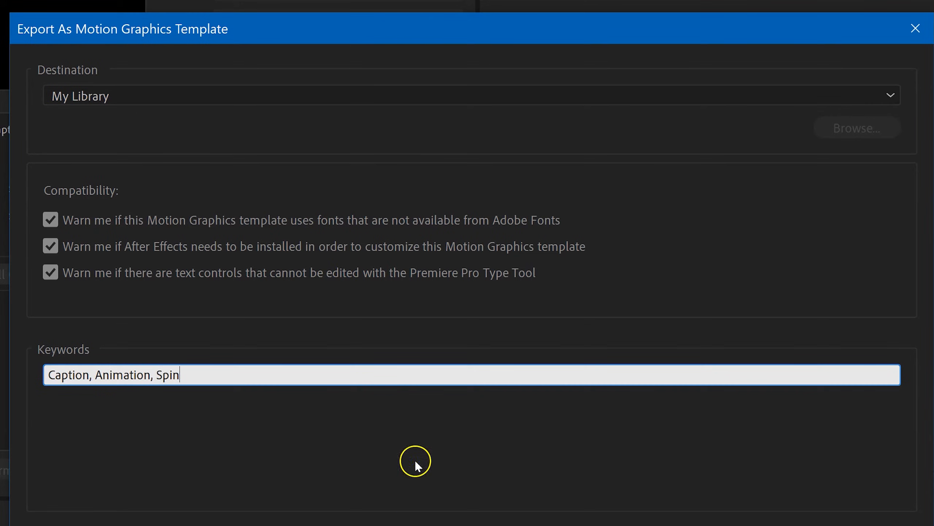
{"action": "key", "text": "Return"}
{"action": "left_click", "coordinate": [564, 522]}
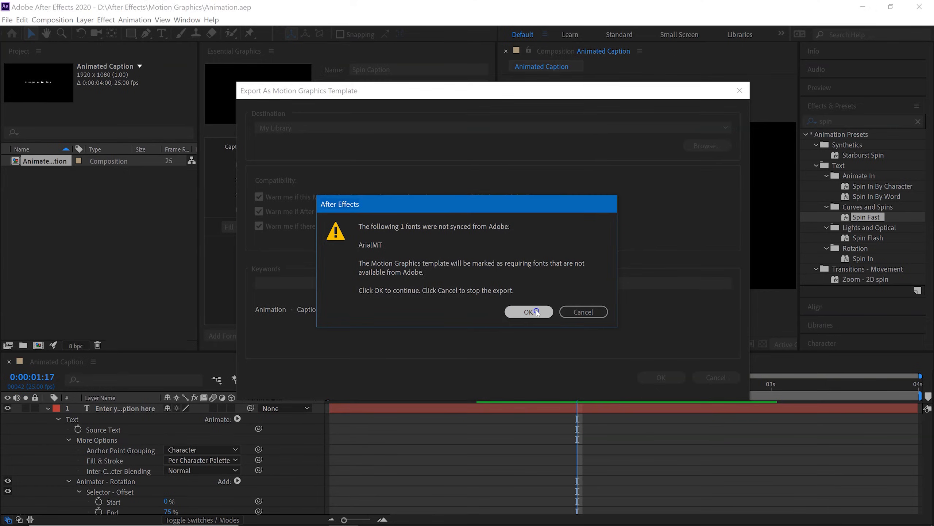
{"action": "left_click", "coordinate": [535, 427]}
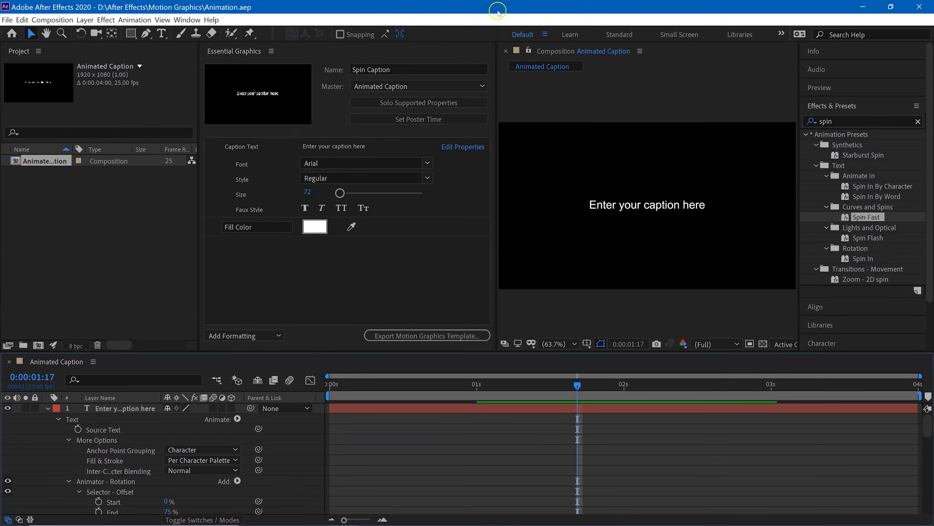
- Switch to Adobe Premiere Pro and create a new project with the default name Untitled
{"action": "left_click", "coordinate": [919, 7]}
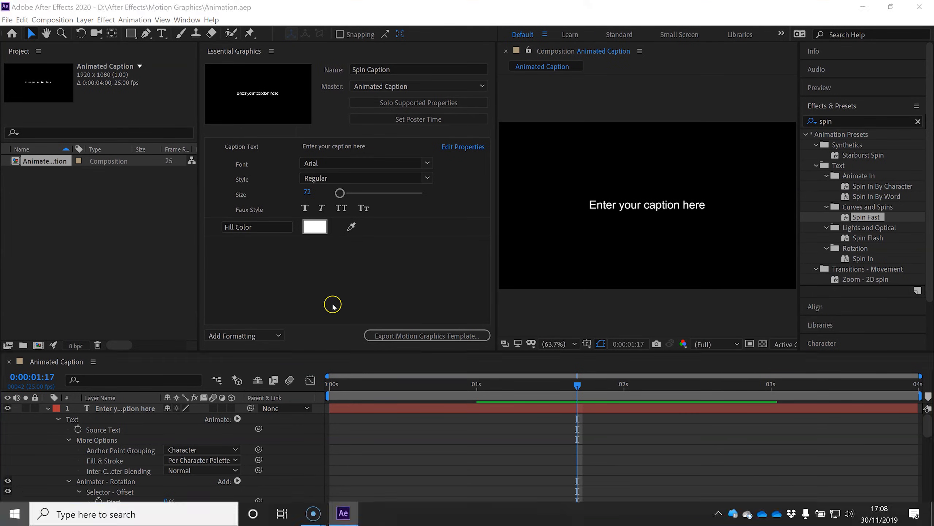
{"action": "key", "text": "super"}
{"action": "left_click", "coordinate": [230, 374]}
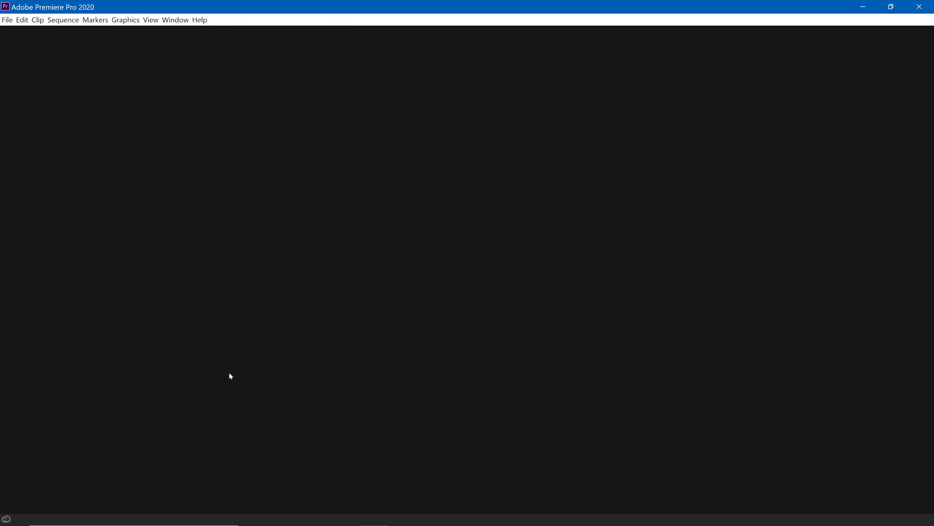
{"action": "left_click", "coordinate": [7, 19]}
{"action": "mouse_move", "coordinate": [15, 30]}
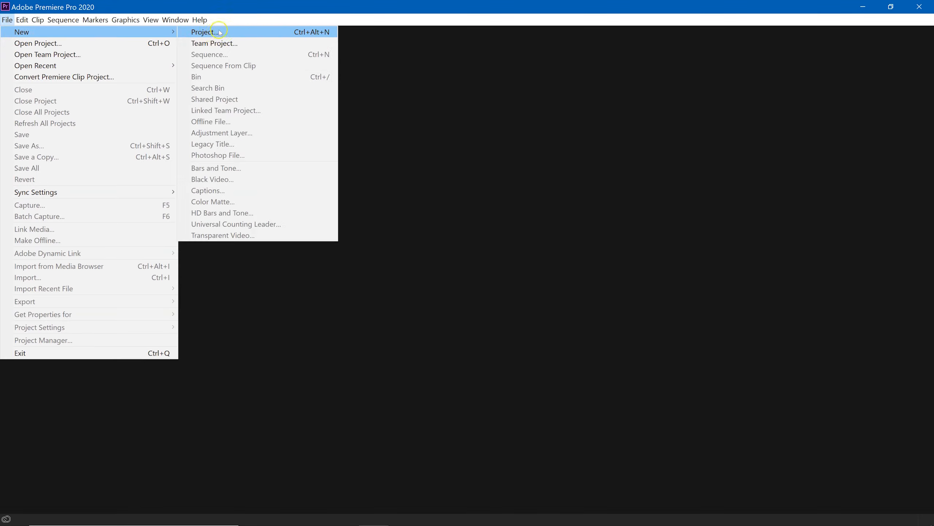
{"action": "left_click", "coordinate": [206, 31]}
{"action": "left_click", "coordinate": [593, 448]}
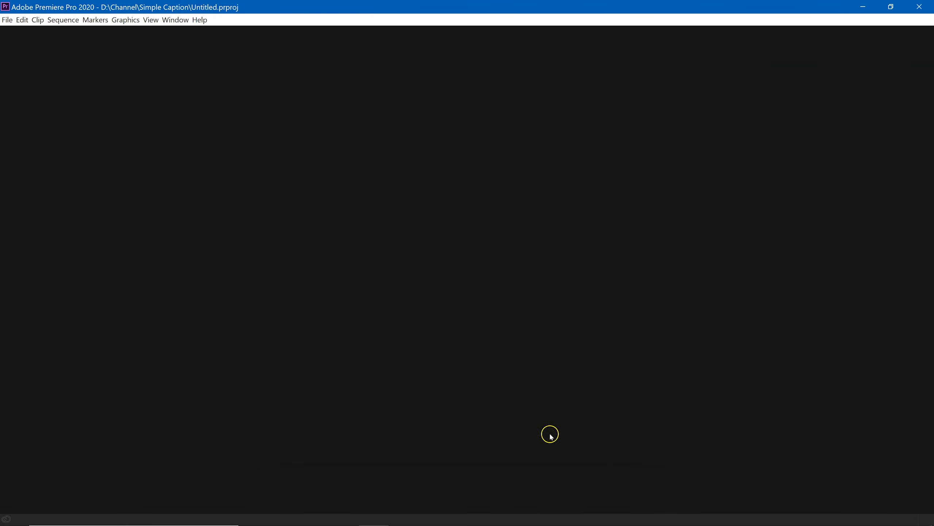
- Create a new sequence named Sequence 01 using the ARRI 1080p 25 preset
{"action": "left_click", "coordinate": [62, 19]}
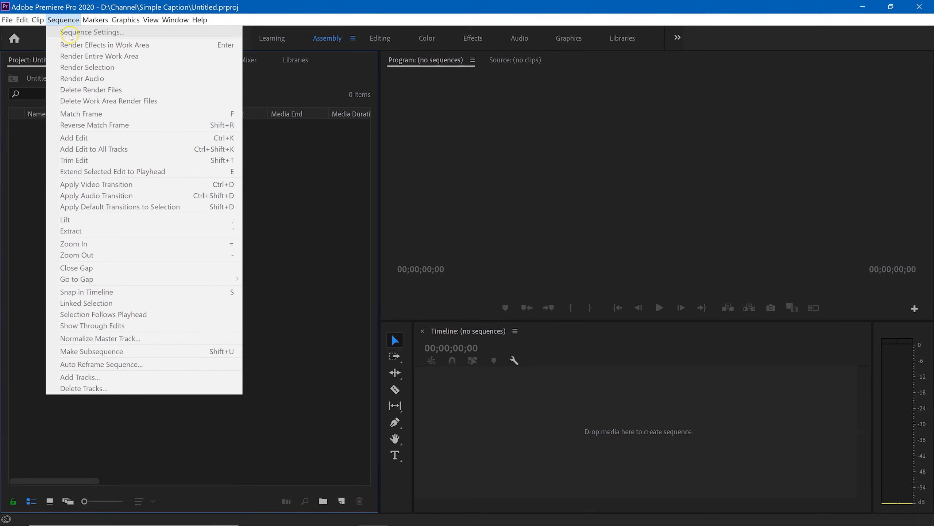
{"action": "left_click", "coordinate": [309, 162]}
{"action": "left_click", "coordinate": [7, 19]}
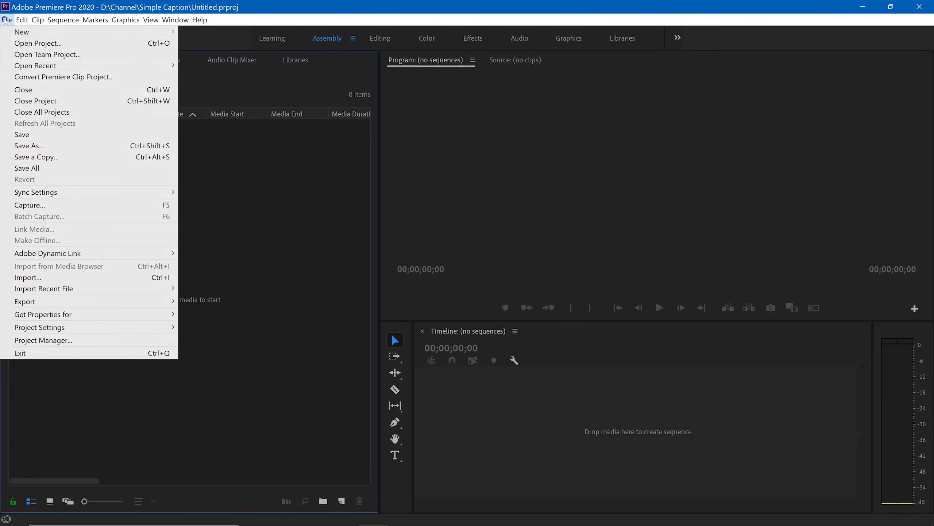
{"action": "mouse_move", "coordinate": [19, 33]}
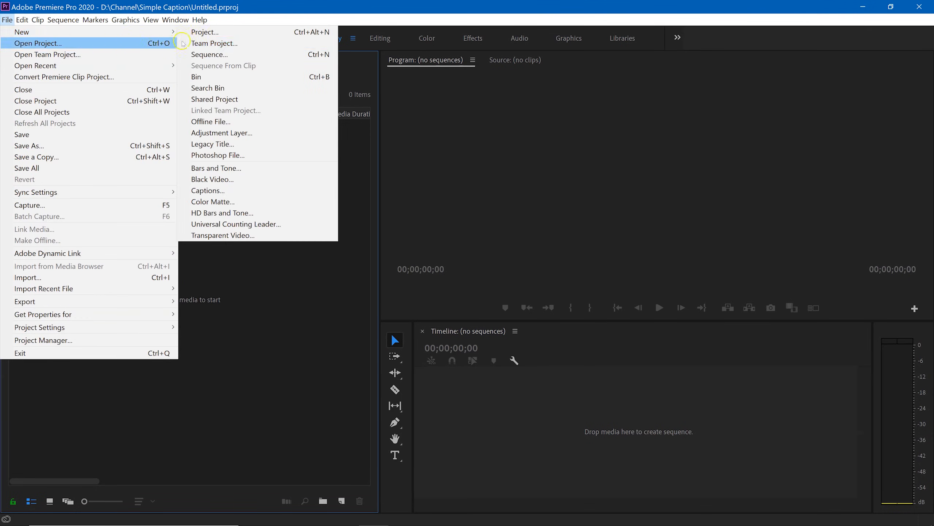
{"action": "left_click", "coordinate": [220, 54]}
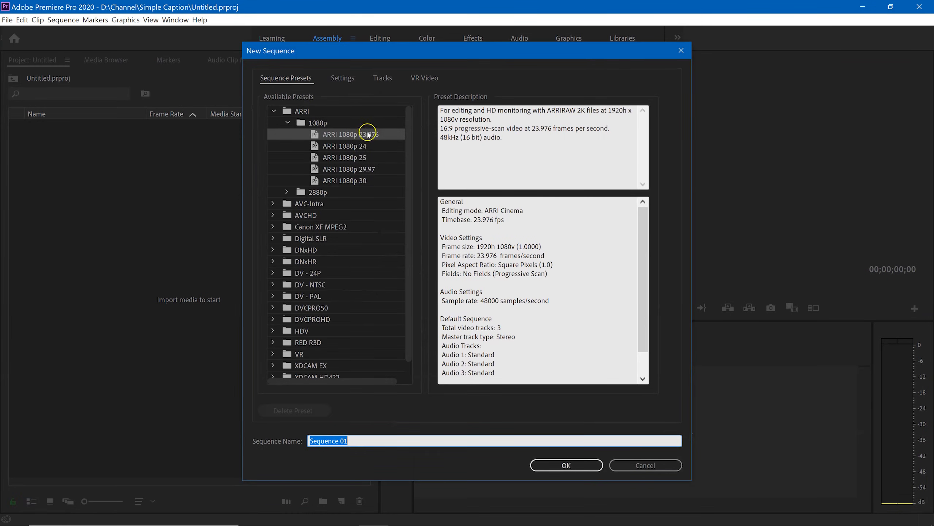
{"action": "left_click", "coordinate": [349, 157]}
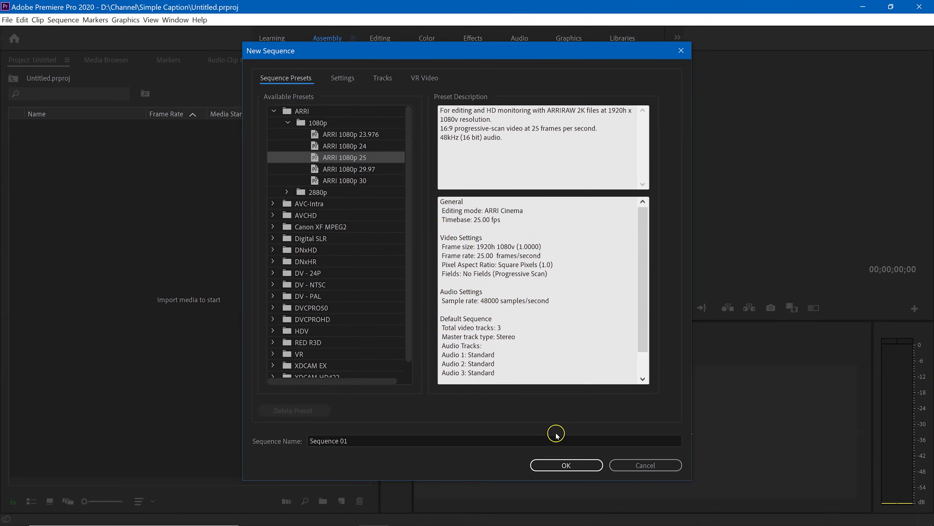
{"action": "left_click", "coordinate": [576, 465]}
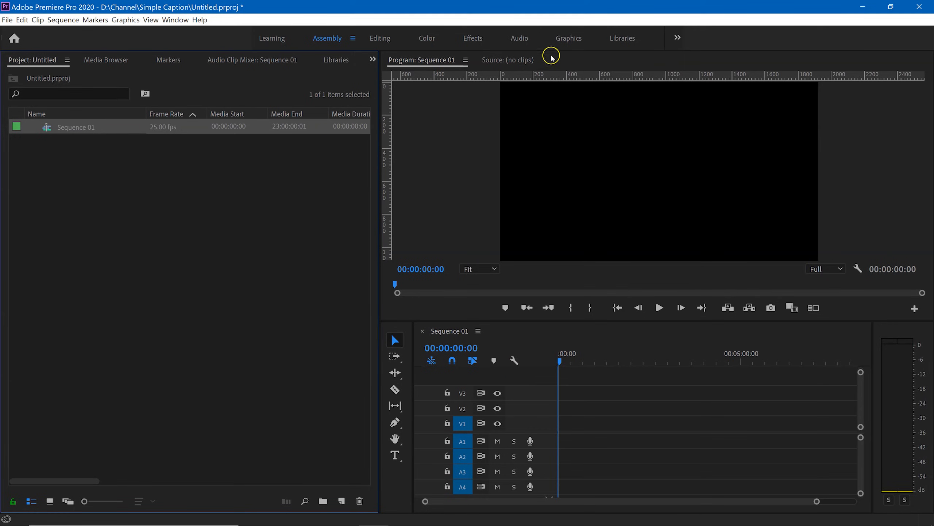
- Switch to the Graphics workspace, place My Library's Spin Caption template at the start of track V1, and play it
{"action": "left_click", "coordinate": [557, 38]}
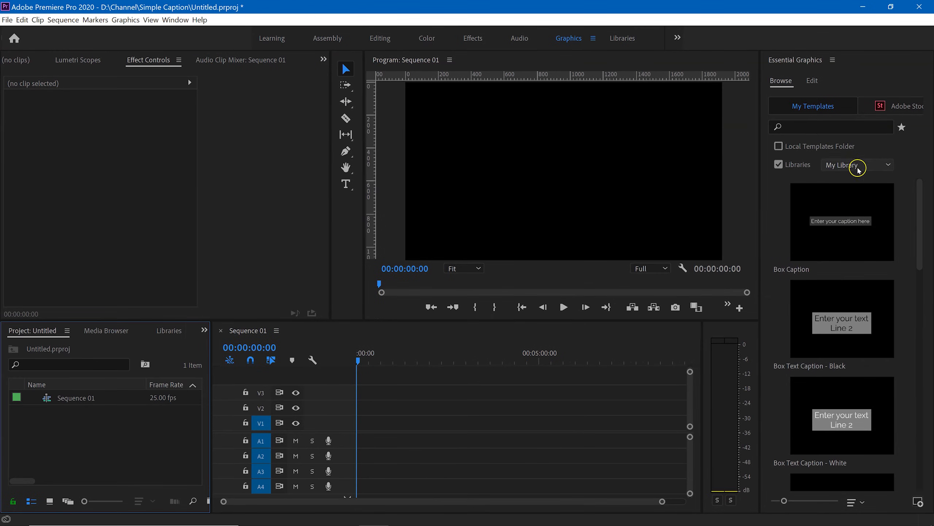
{"action": "scroll", "coordinate": [834, 388], "scroll_direction": "down", "scroll_amount": 6}
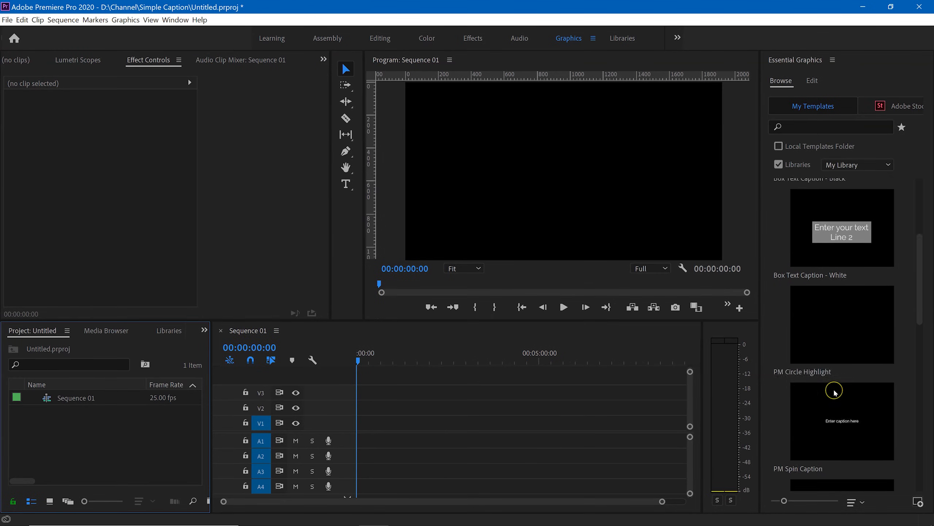
{"action": "scroll", "coordinate": [831, 405], "scroll_direction": "down", "scroll_amount": 5}
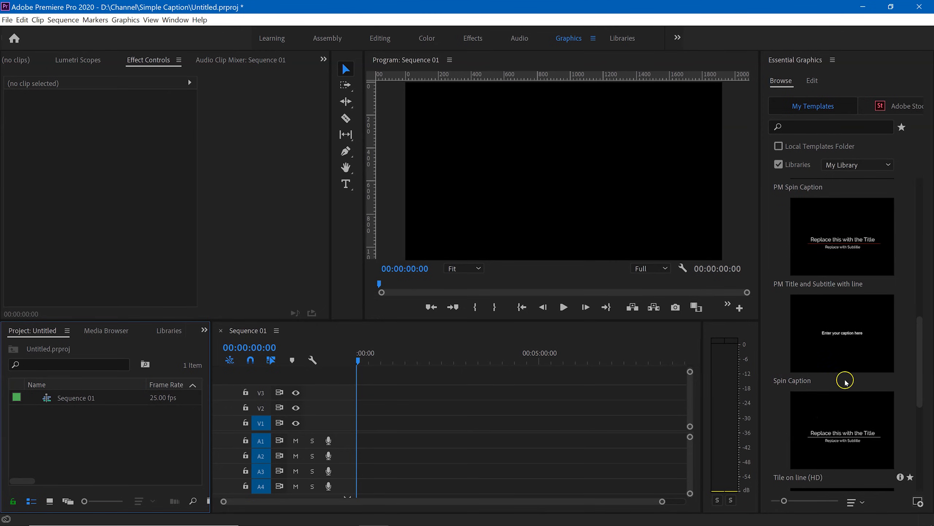
{"action": "left_click_drag", "start_coordinate": [851, 355], "coordinate": [538, 183]}
{"action": "left_click_drag", "start_coordinate": [393, 362], "coordinate": [351, 427]}
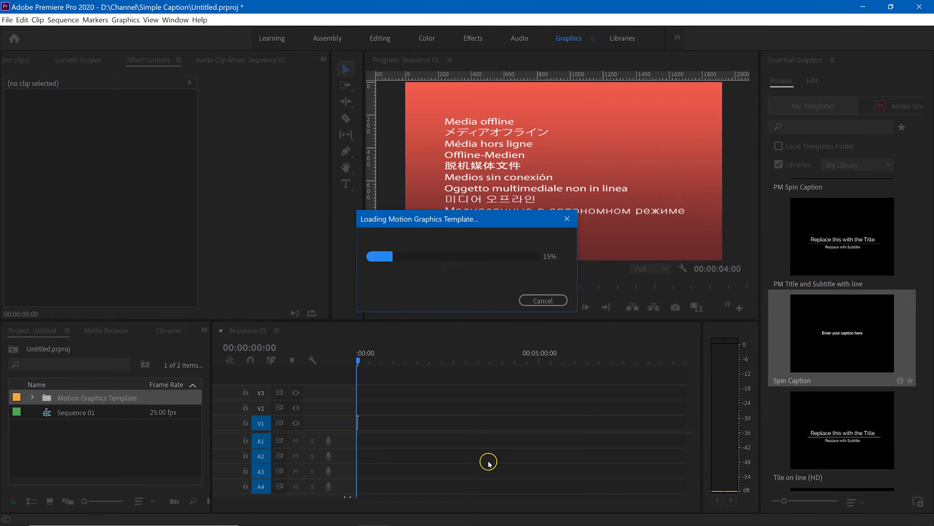
{"action": "key", "text": "backslash"}
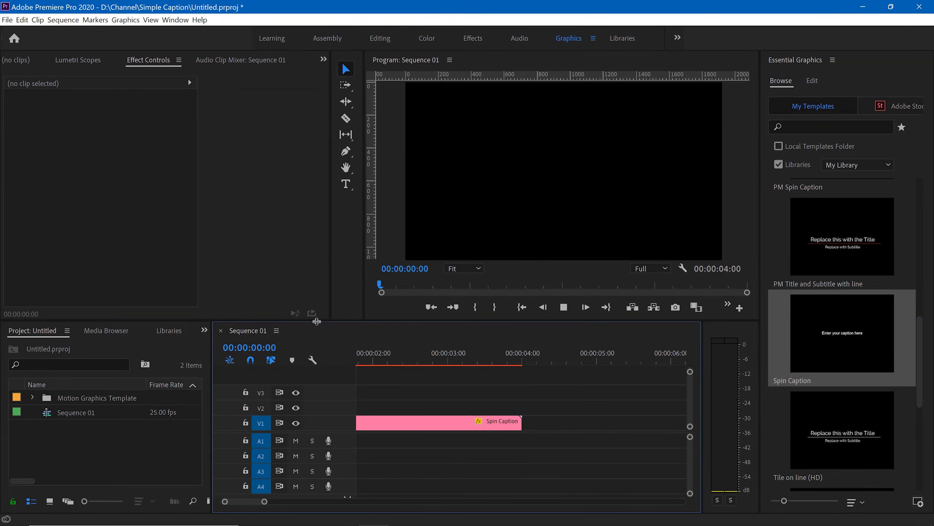
{"action": "key", "text": "space"}
- Move the Spin Caption clip towards the frame's upper left, to position about 636, 278, and play it back
{"action": "left_click", "coordinate": [432, 424]}
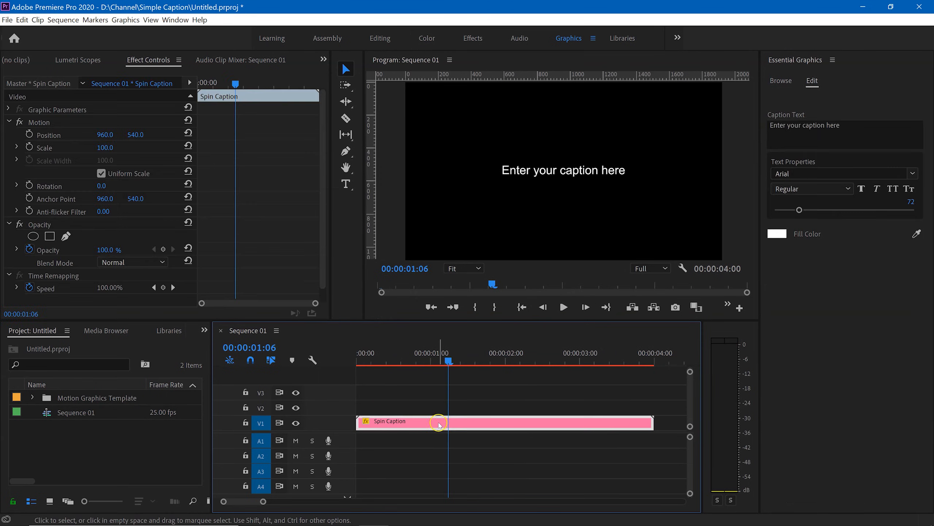
{"action": "left_click", "coordinate": [559, 176]}
{"action": "left_click_drag", "start_coordinate": [558, 174], "coordinate": [506, 169]}
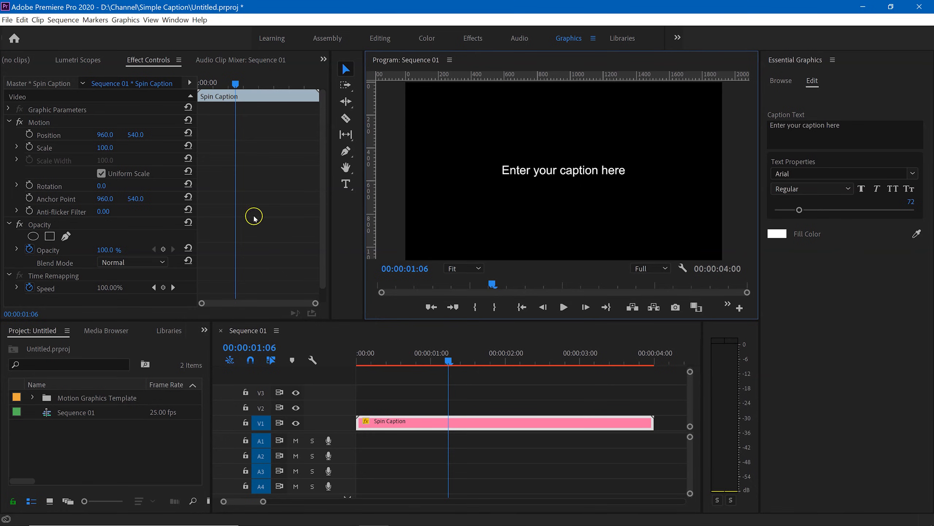
{"action": "left_click", "coordinate": [55, 134]}
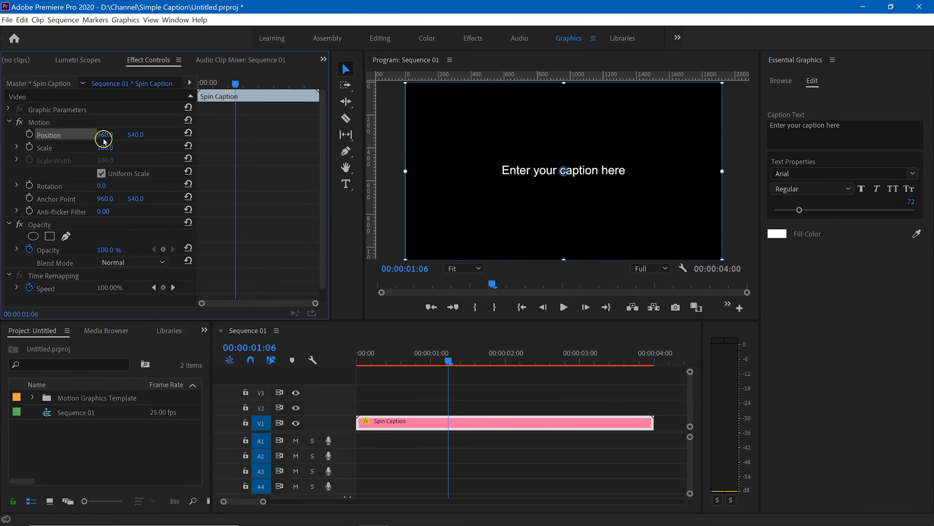
{"action": "left_click_drag", "start_coordinate": [543, 175], "coordinate": [490, 132]}
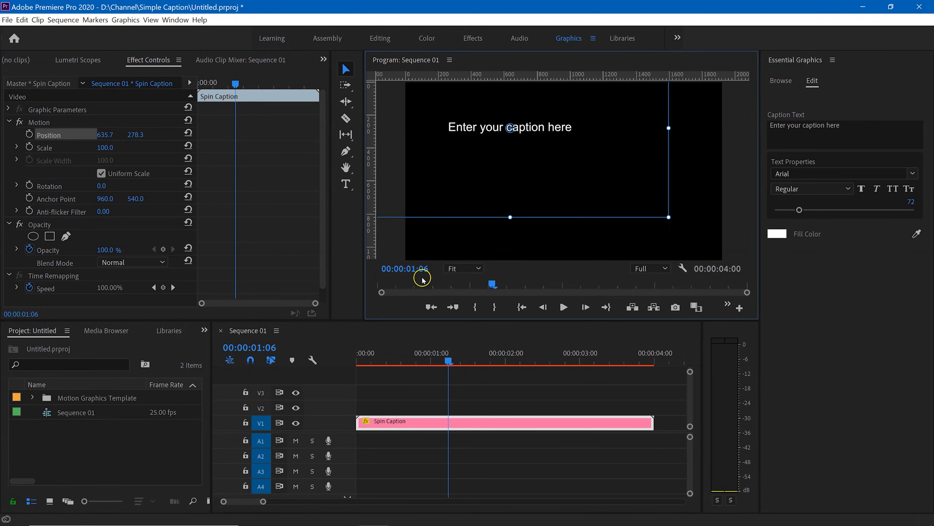
{"action": "left_click", "coordinate": [328, 334]}
{"action": "key", "text": "space"}
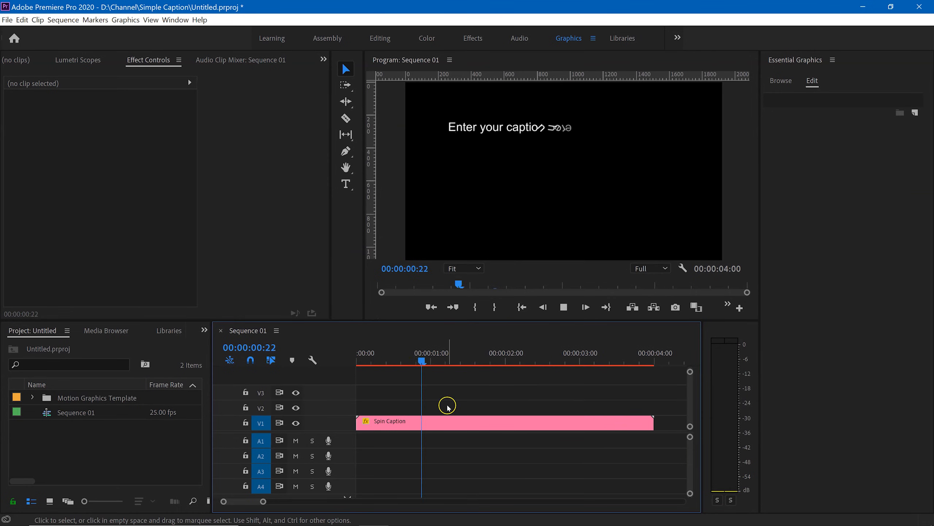
- Replace the Spin Caption clip's caption text with "This is a new caption" and preview the animation
{"action": "left_click", "coordinate": [445, 424]}
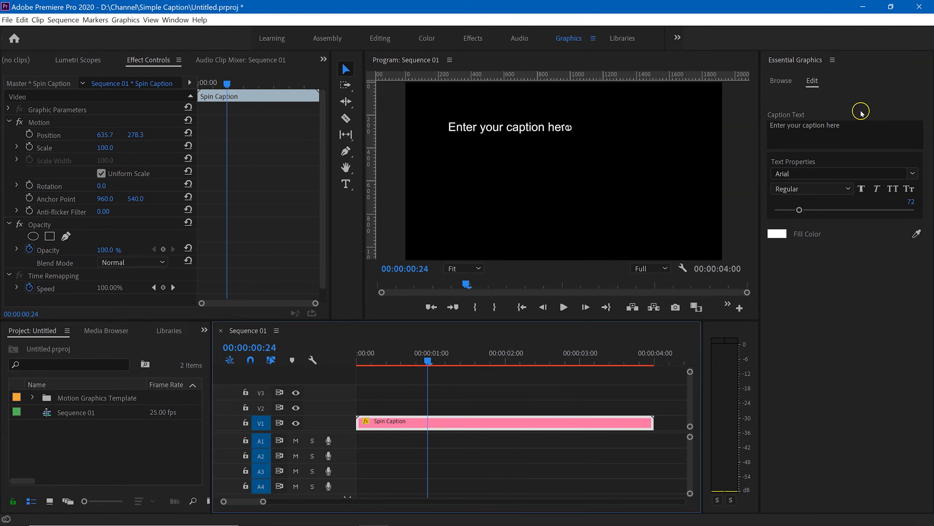
{"action": "left_click", "coordinate": [814, 82]}
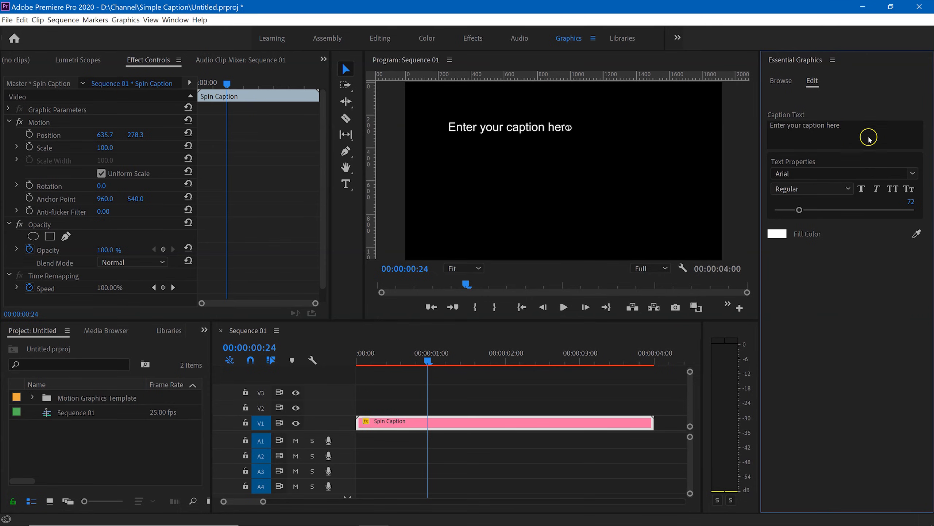
{"action": "left_click", "coordinate": [842, 126]}
{"action": "left_click_drag", "start_coordinate": [843, 126], "coordinate": [762, 124]}
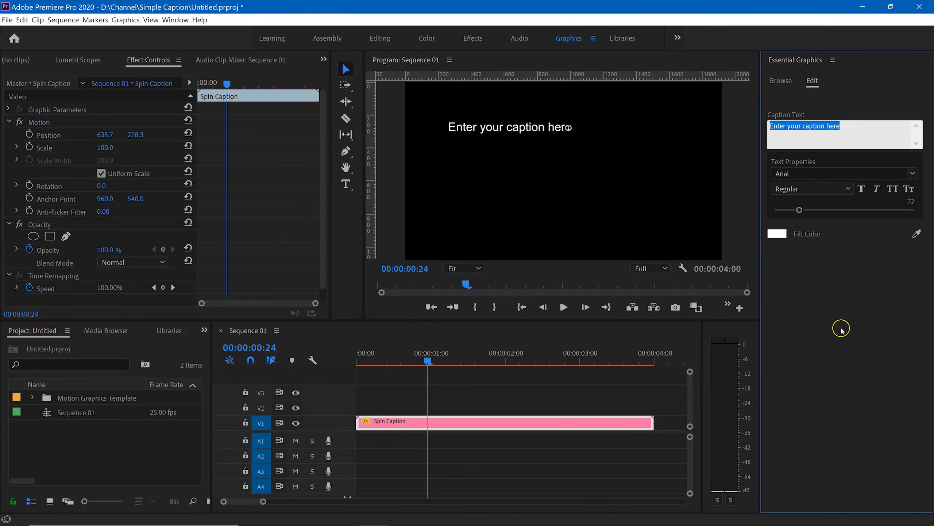
{"action": "type", "text": "This is a new caption"}
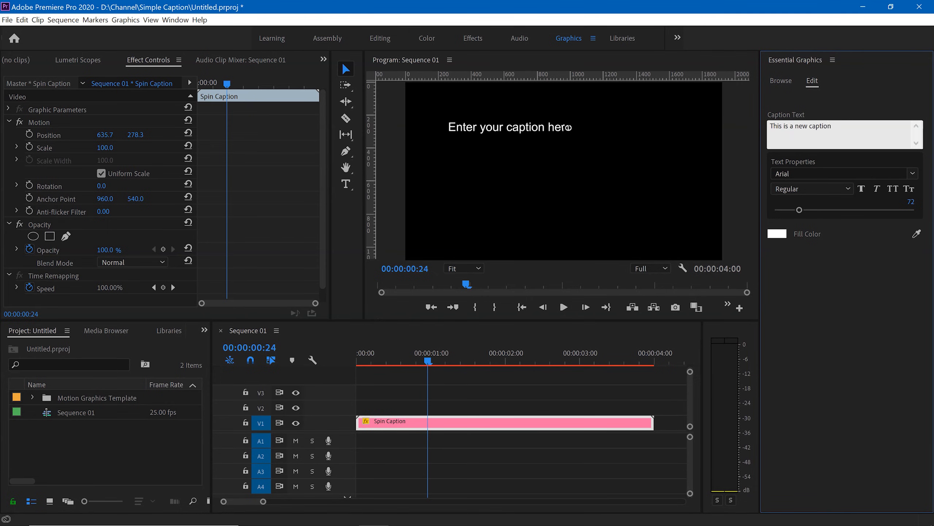
{"action": "left_click", "coordinate": [843, 343]}
{"action": "key", "text": "space"}
{"action": "key", "text": "space"}
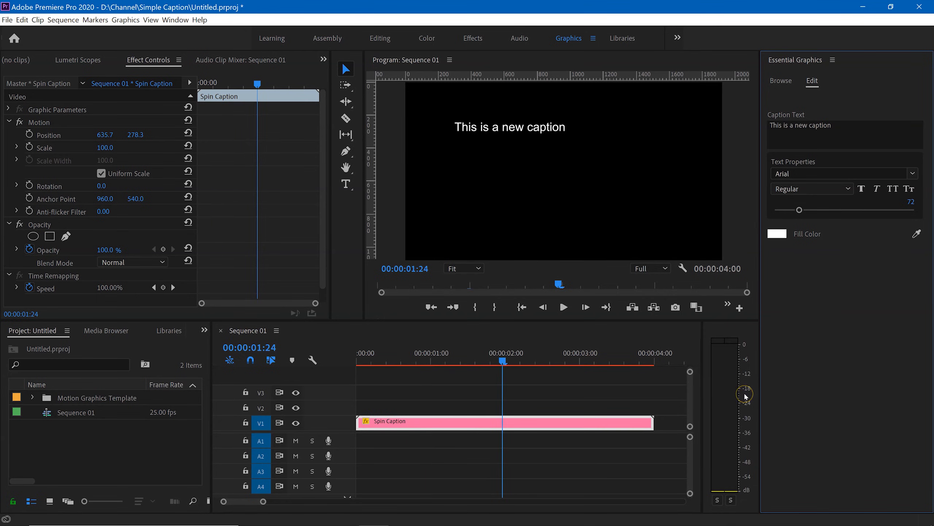
- Set the Spin Caption clip's fill color to dark green 177036 and preview the animation from the start of the sequence
{"action": "left_click", "coordinate": [322, 372]}
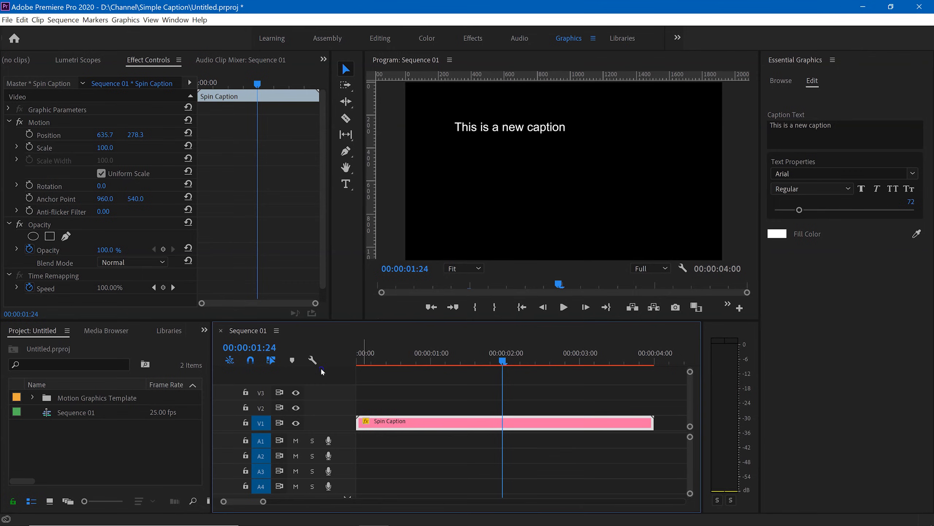
{"action": "key", "text": "Home"}
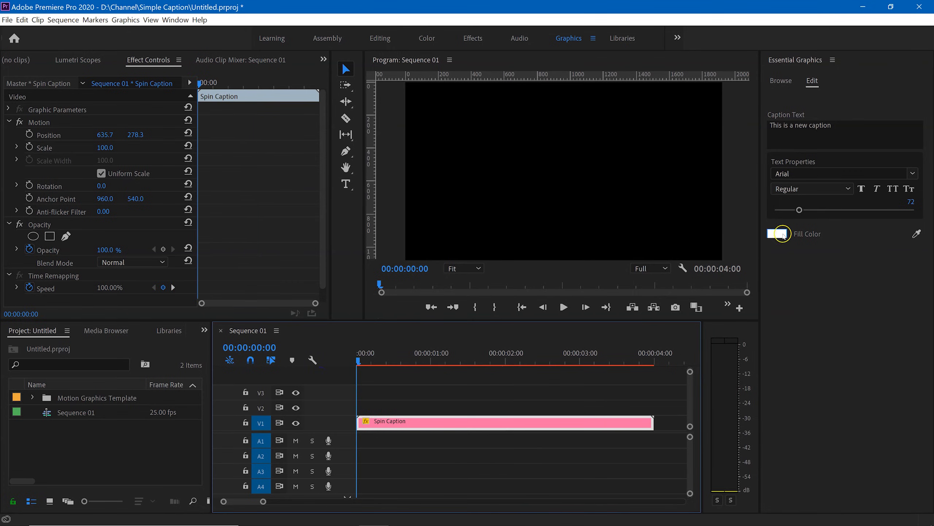
{"action": "left_click", "coordinate": [777, 233]}
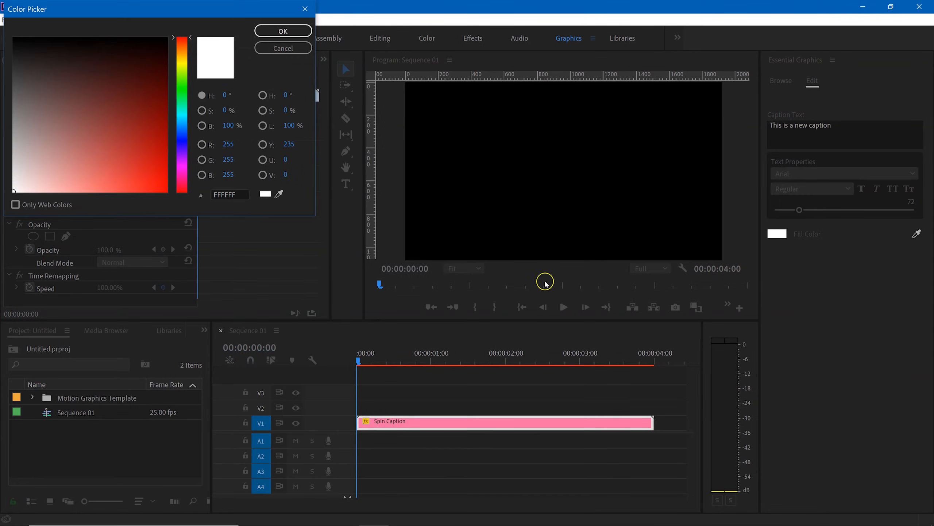
{"action": "left_click", "coordinate": [186, 99]}
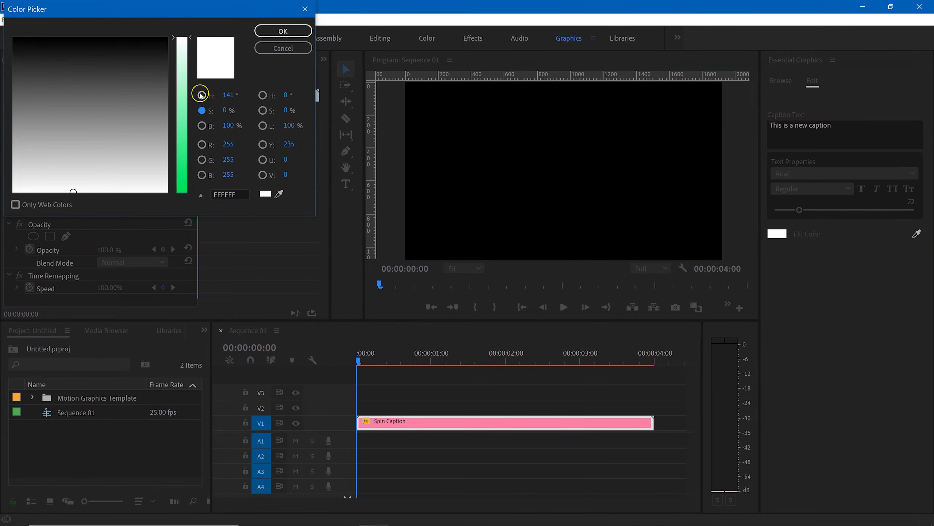
{"action": "left_click", "coordinate": [136, 105]}
{"action": "left_click", "coordinate": [229, 110]}
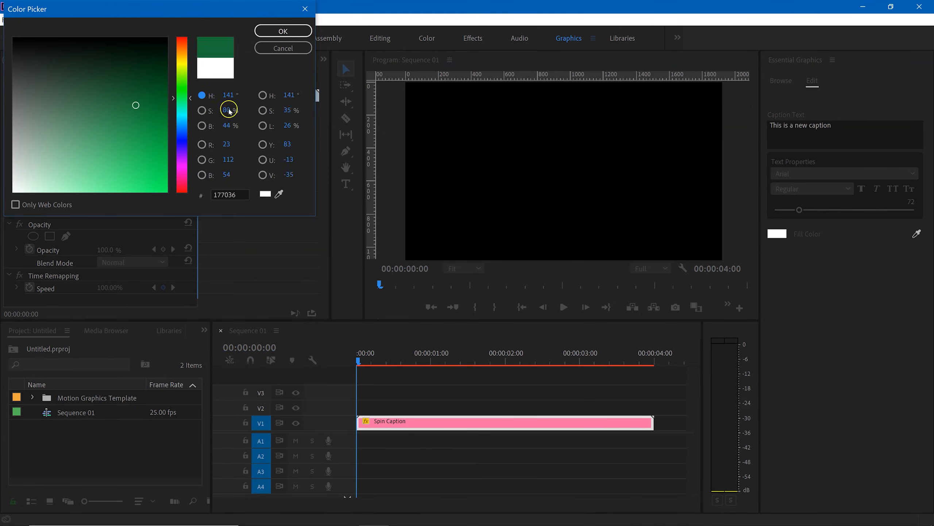
{"action": "left_click", "coordinate": [282, 31]}
{"action": "key", "text": "space"}
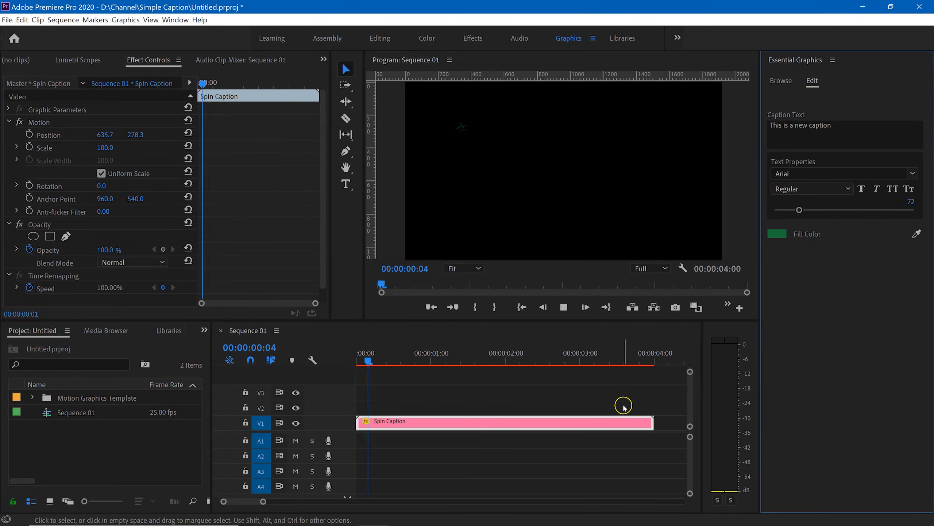
{"action": "key", "text": "space"}
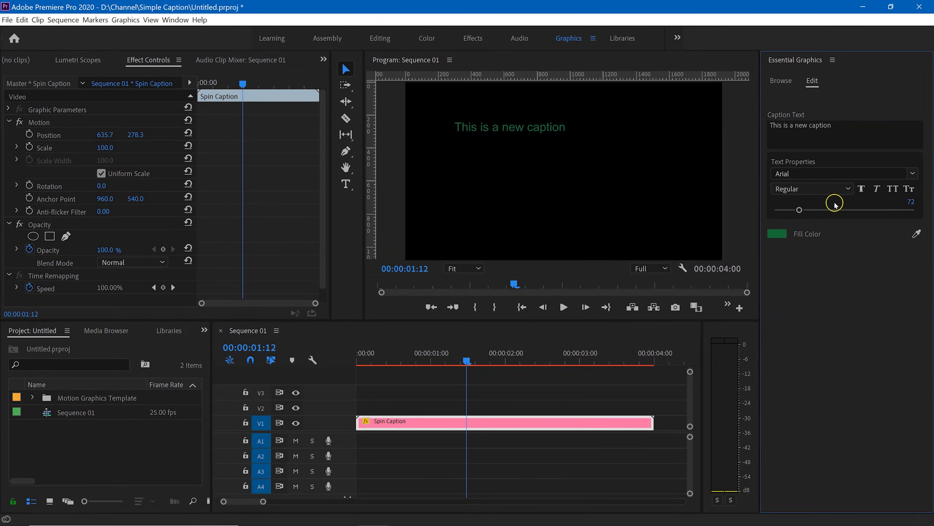
- Set the caption's font size to 74, and try the bold and small caps styles before switching both off
{"action": "left_click_drag", "start_coordinate": [799, 210], "coordinate": [802, 208]}
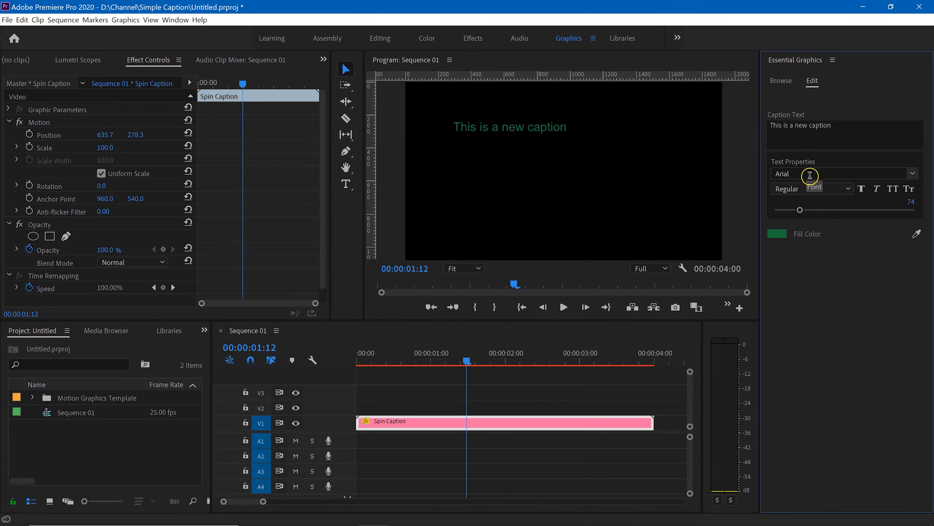
{"action": "left_click", "coordinate": [860, 188]}
{"action": "left_click", "coordinate": [862, 190]}
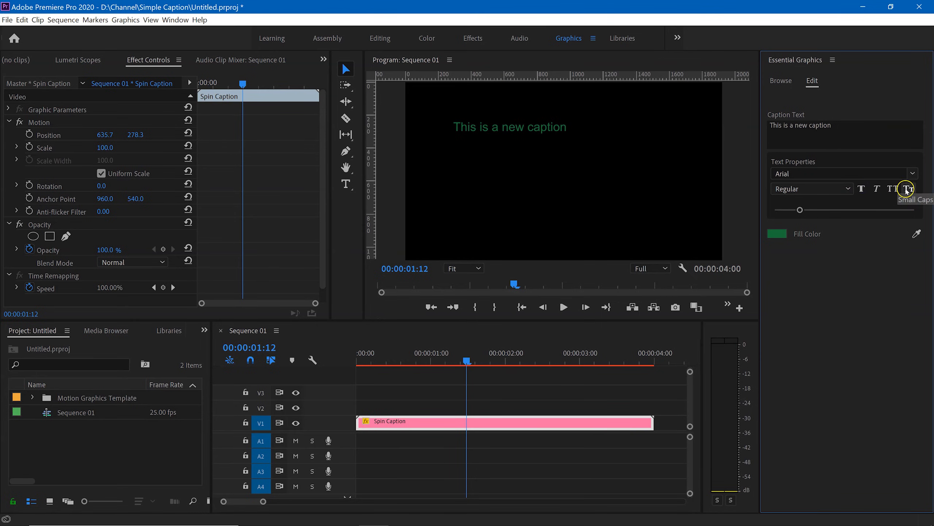
{"action": "left_click", "coordinate": [908, 189]}
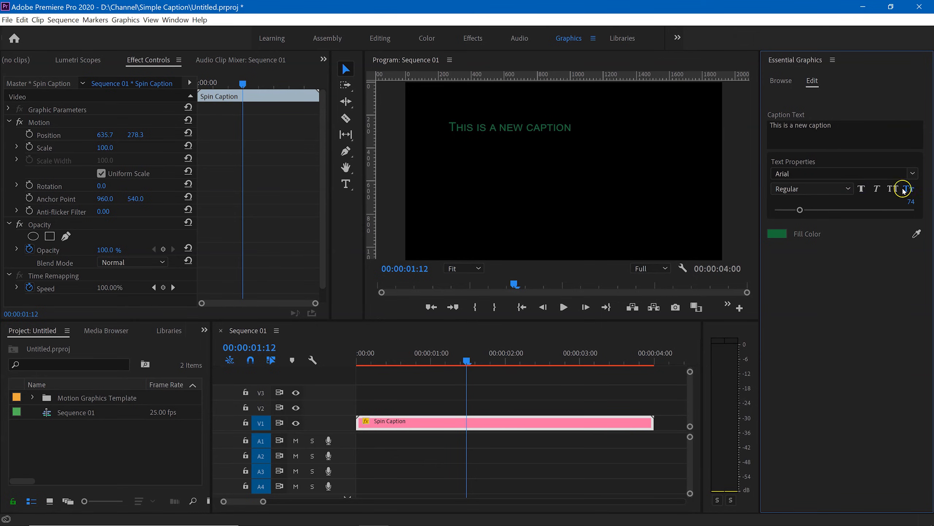
{"action": "left_click", "coordinate": [911, 189]}
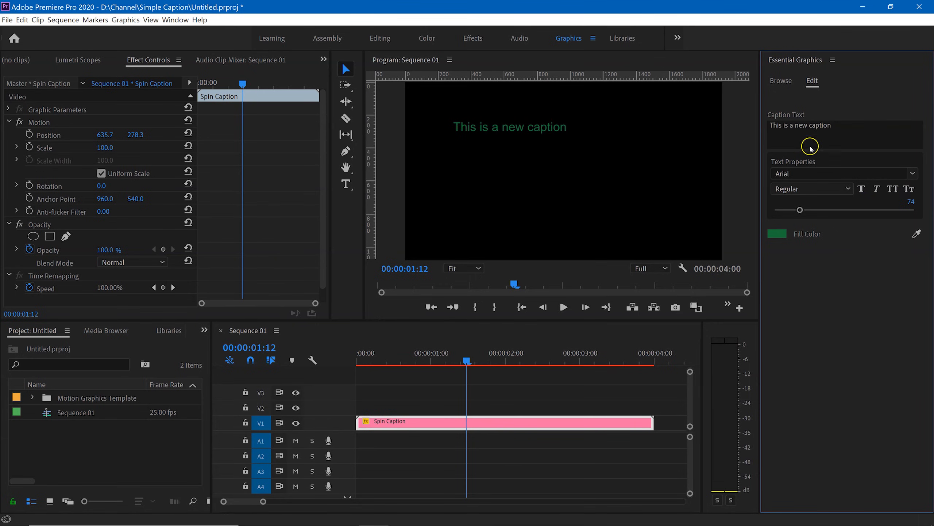